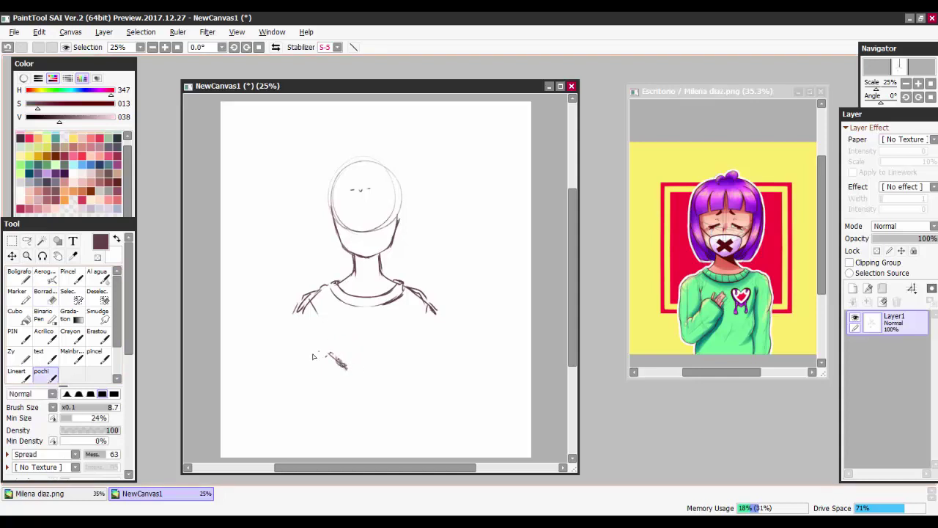
left_click_drag(302, 293, 272, 392)
left_click_drag(322, 344, 345, 367)
key("ctrl+z")
key("ctrl+z")
key("ctrl+z")
Step: Sketch the shoulder and the bent arm with its sleeve reaching across the chest, using the pochi brush
left_click(41, 374)
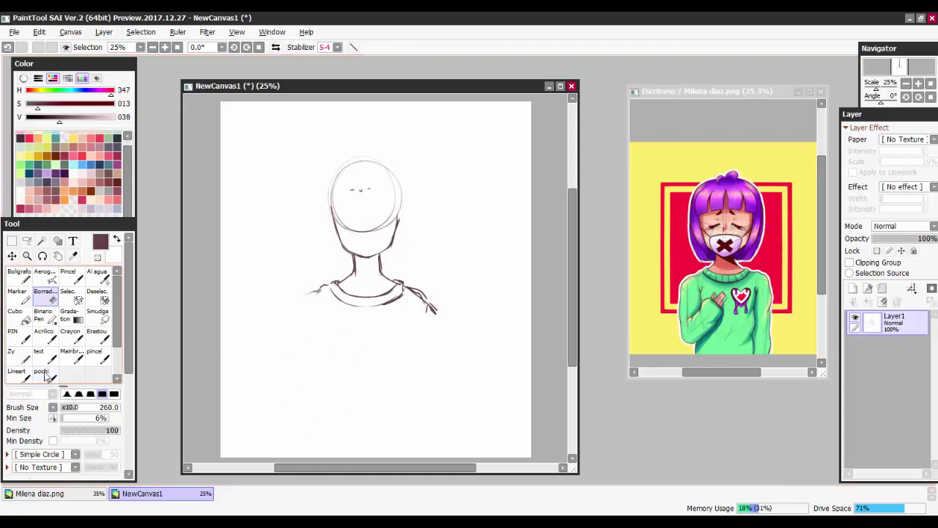
left_click_drag(359, 321, 356, 326)
mouse_move(321, 293)
left_mouse_down()
mouse_move(289, 372)
mouse_move(315, 401)
mouse_move(322, 354)
left_mouse_up()
mouse_move(320, 364)
left_mouse_down()
mouse_move(365, 331)
mouse_move(365, 352)
left_mouse_up()
left_click_drag(362, 369, 318, 394)
Step: Sketch the straight hanging sleeve and the sides of the sweater's torso
left_click_drag(434, 317, 450, 427)
left_click_drag(421, 316, 410, 367)
left_click_drag(416, 334, 415, 432)
left_click_drag(321, 395, 332, 433)
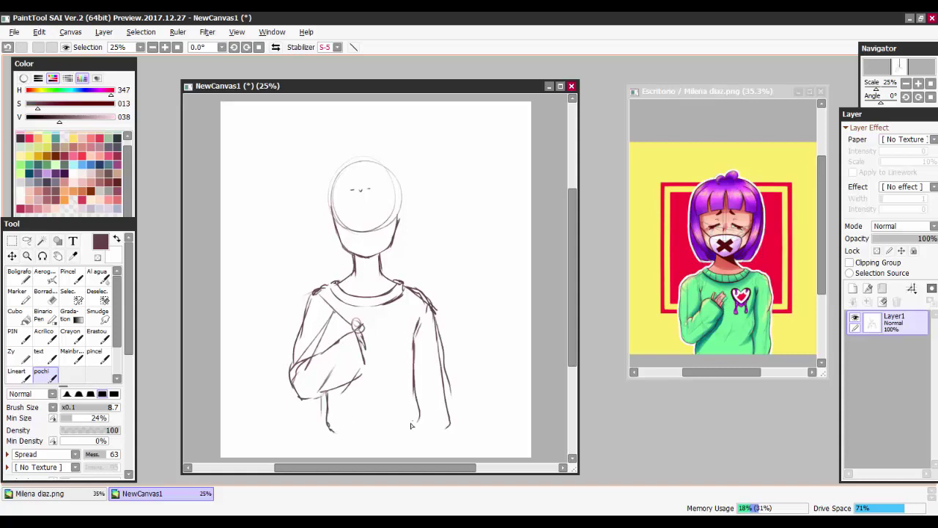
Step: Erase the rough lines around the bent forearm and wrist
key("e")
mouse_move(367, 308)
left_mouse_down()
mouse_move(315, 388)
mouse_move(320, 347)
mouse_move(337, 373)
left_mouse_up()
key("n")
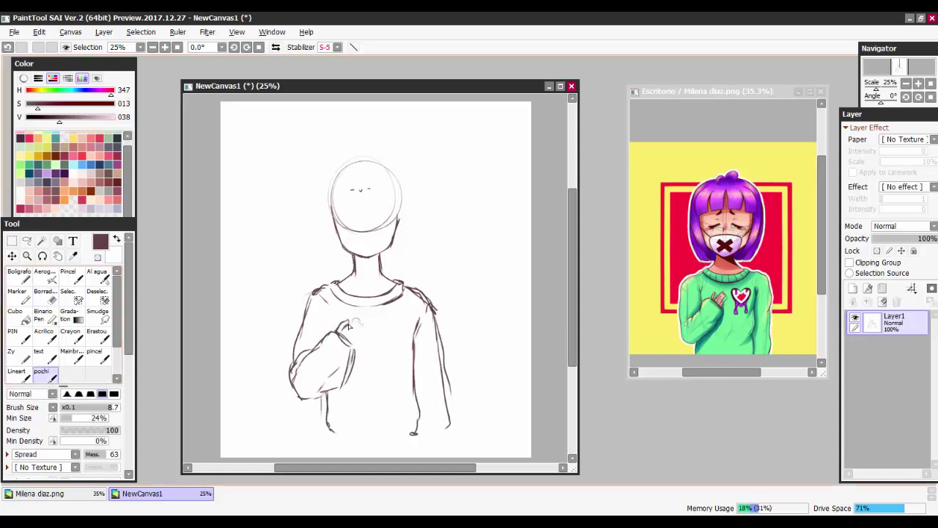
Step: Sketch the hand with its fingers resting on the chest, checking it in the mirrored view
key("h")
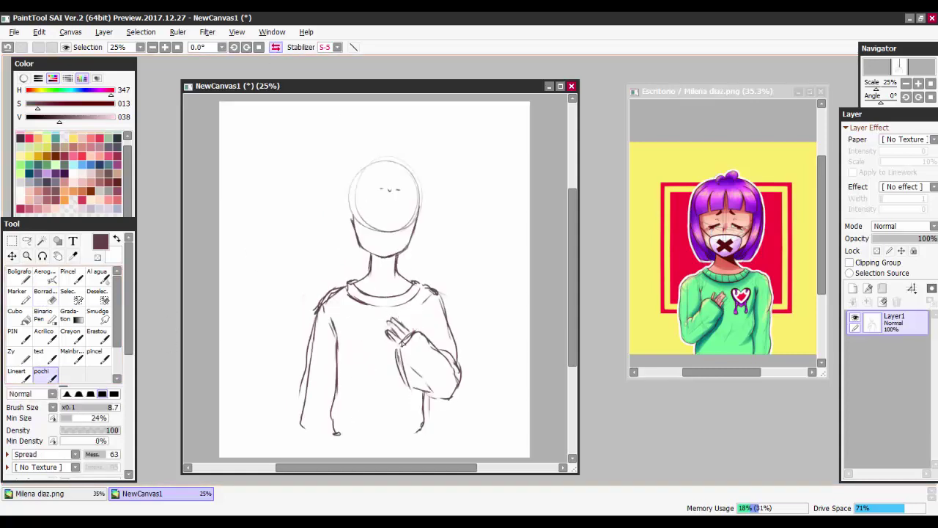
key("ctrl+z")
key("h")
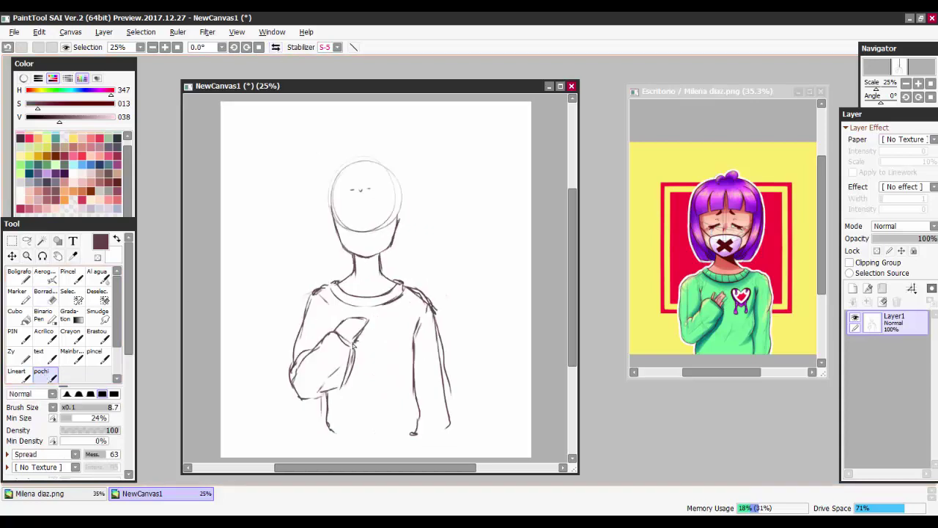
left_click_drag(344, 338, 357, 326)
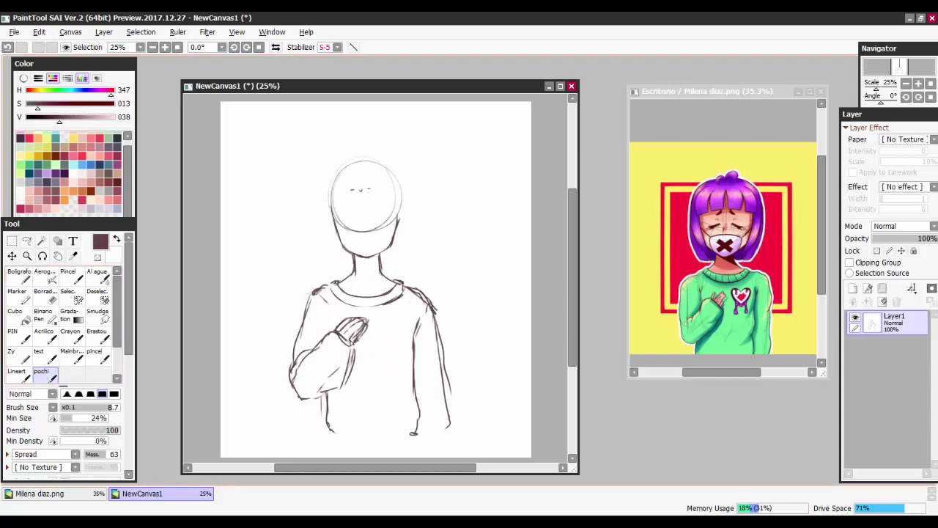
Step: Sketch the side locks of hair beside the jaw and erase the head's construction circles
left_click_drag(335, 214, 338, 268)
left_click_drag(401, 206, 405, 264)
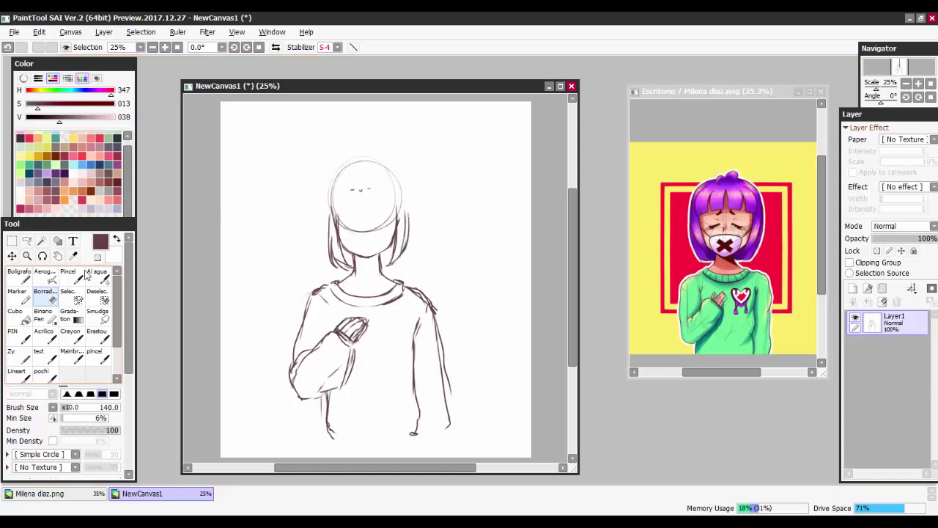
left_click_drag(330, 192, 388, 220)
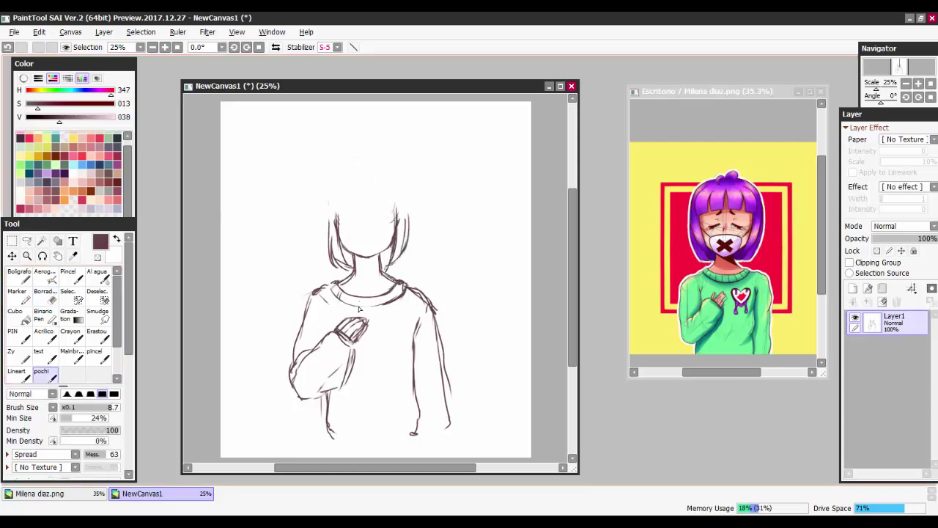
Step: Sketch the outer outline of the bob haircut with the fringe over the forehead
left_click_drag(322, 192, 320, 252)
mouse_move(318, 214)
left_mouse_down()
mouse_move(401, 176)
mouse_move(414, 261)
left_mouse_up()
left_click_drag(320, 232, 327, 261)
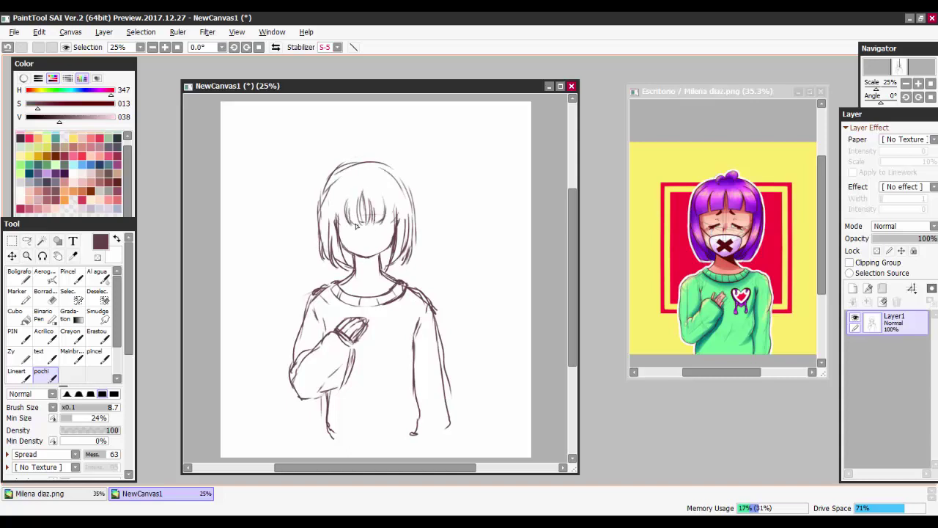
Step: Redraw the hair's outer side contour and add looped tufts on the crown
key("e")
left_click_drag(303, 184, 337, 220)
key("n")
left_click_drag(322, 168, 319, 242)
left_click_drag(407, 194, 373, 168)
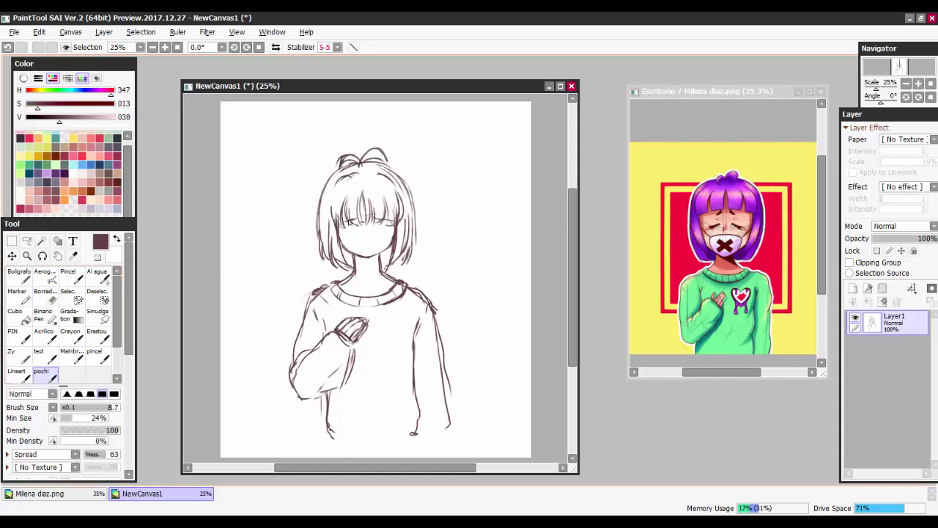
Step: Erase the hand sketch and draw a heart emblem on the sweater's chest
left_click_drag(362, 233, 365, 234)
key("e")
left_click_drag(337, 323, 370, 344)
key("n")
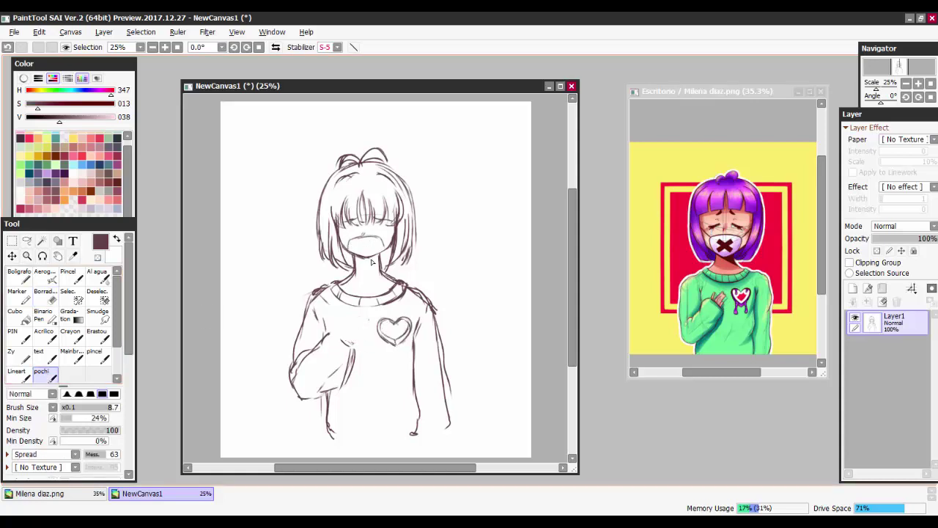
Step: Clean the mouth area and sketch the face mask with straps and an X on its front
key("e")
left_click_drag(354, 239, 387, 240)
key("n")
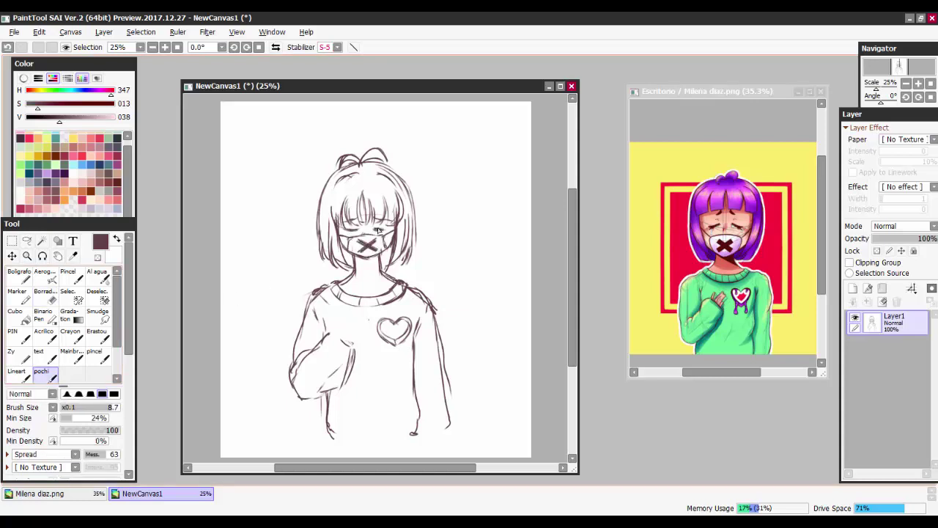
Step: Erase the messy strands beside the face and redraw the hair's outer contour down to the tips
key("e")
left_click_drag(334, 209, 353, 239)
left_click_drag(400, 192, 407, 245)
key("n")
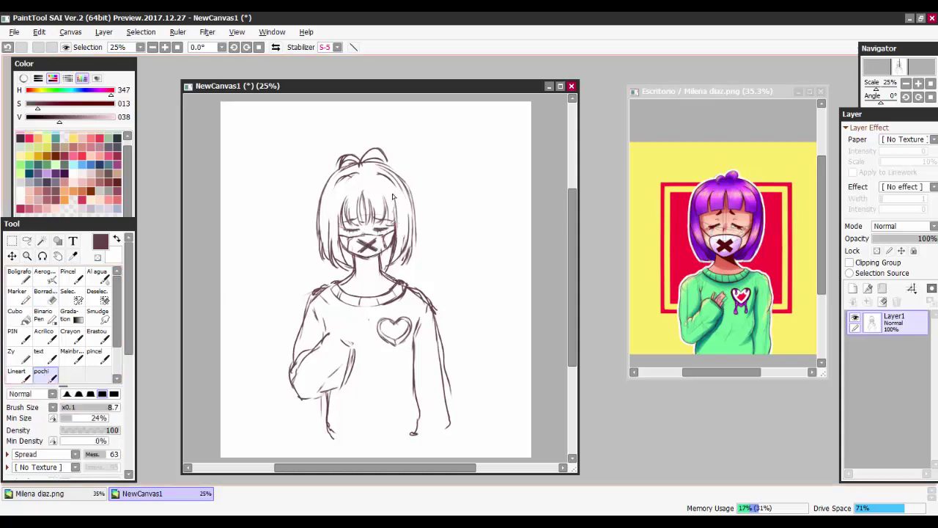
key("e")
key("n")
mouse_move(370, 165)
left_mouse_down()
mouse_move(403, 190)
mouse_move(414, 252)
left_mouse_up()
left_click_drag(393, 253, 384, 265)
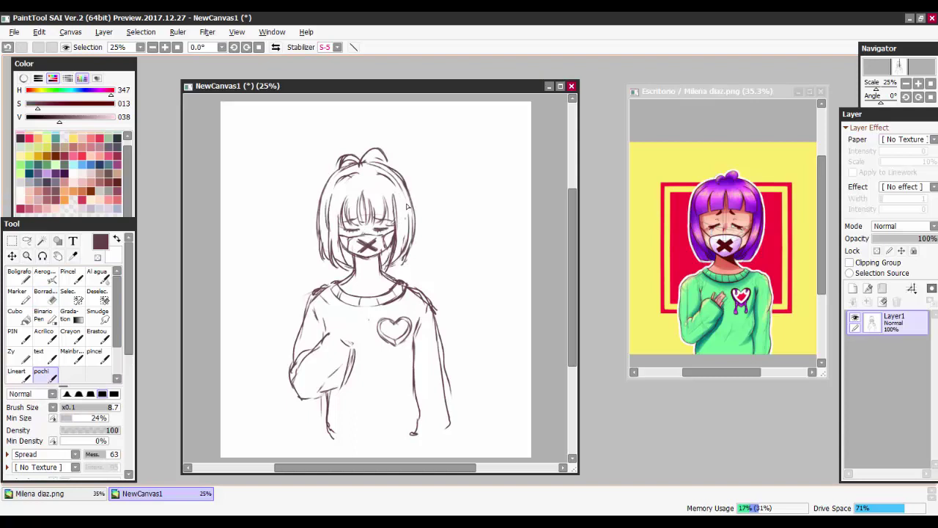
Step: Erase the tufts on the crown and redraw them as cleaner loops
key("e")
mouse_move(339, 156)
left_mouse_down()
mouse_move(387, 158)
mouse_move(365, 154)
left_mouse_up()
key("n")
mouse_move(375, 167)
left_mouse_down()
mouse_move(339, 170)
mouse_move(392, 153)
left_mouse_up()
left_click_drag(382, 167, 383, 171)
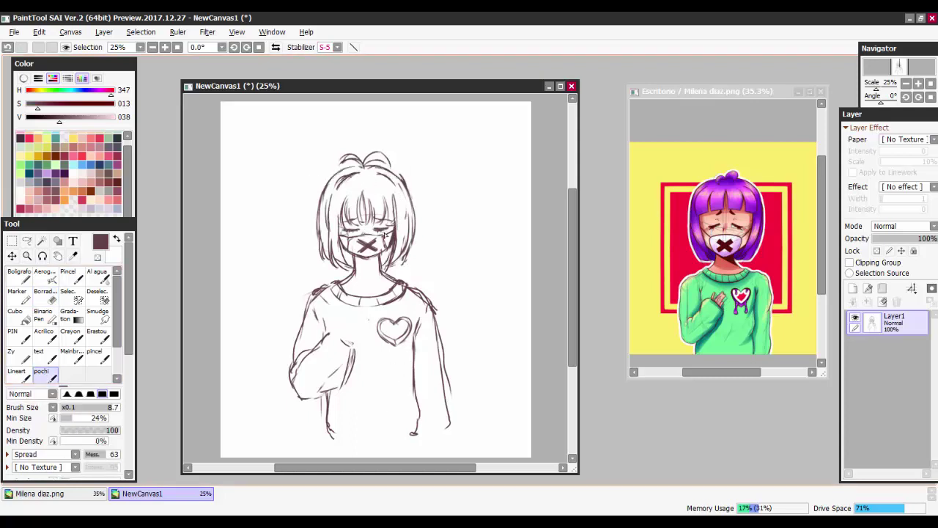
Step: Sketch the worried eyebrows and the open fingers of the hand on the chest
key("e")
key("n")
key("e")
key("n")
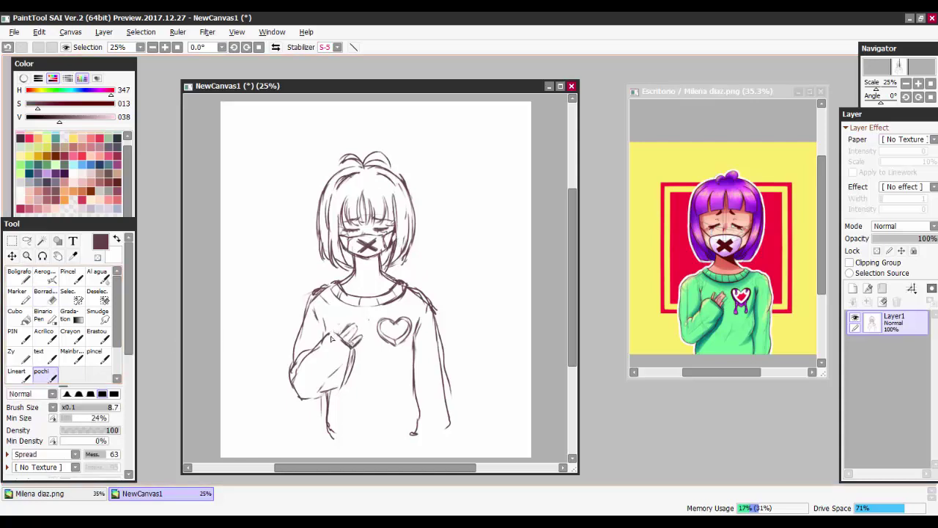
Step: Rework the hand's fingers and sketch the sweater's lower edge and the hanging sleeve's cuff
key("ctrl+z")
left_click_drag(344, 323, 338, 336)
key("ctrl+z")
key("e")
key("n")
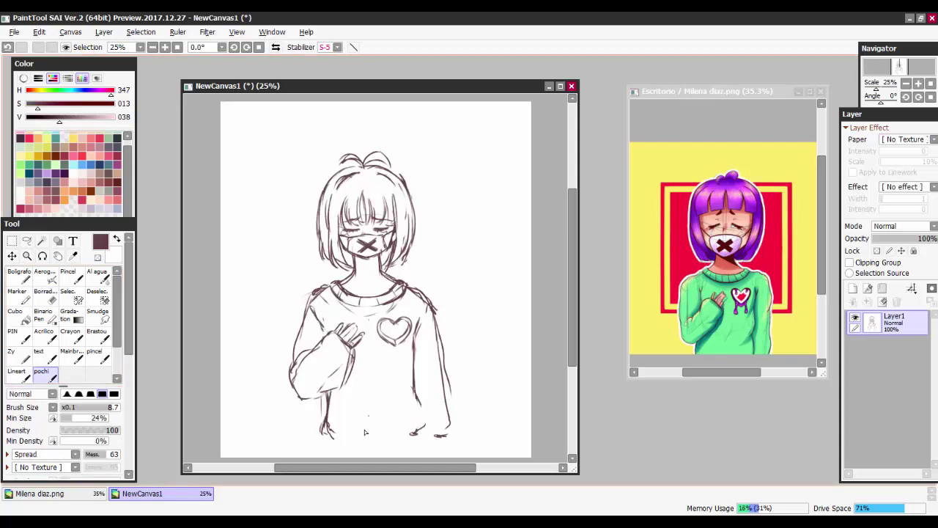
Step: Move the sketch upward and trim the canvas to the rectangular selection around the figure
key("ctrl+t")
left_click_drag(365, 432, 364, 420)
left_click(71, 31)
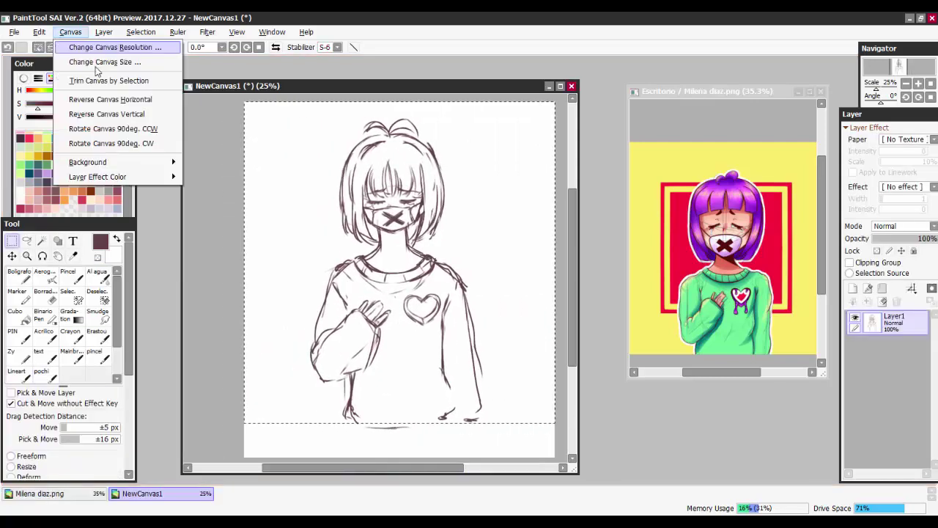
left_click(106, 80)
left_click_drag(413, 320, 429, 425)
Step: Add a new layer beneath the sketch layer and darken the sketch lines with the airbrush
left_click(852, 288)
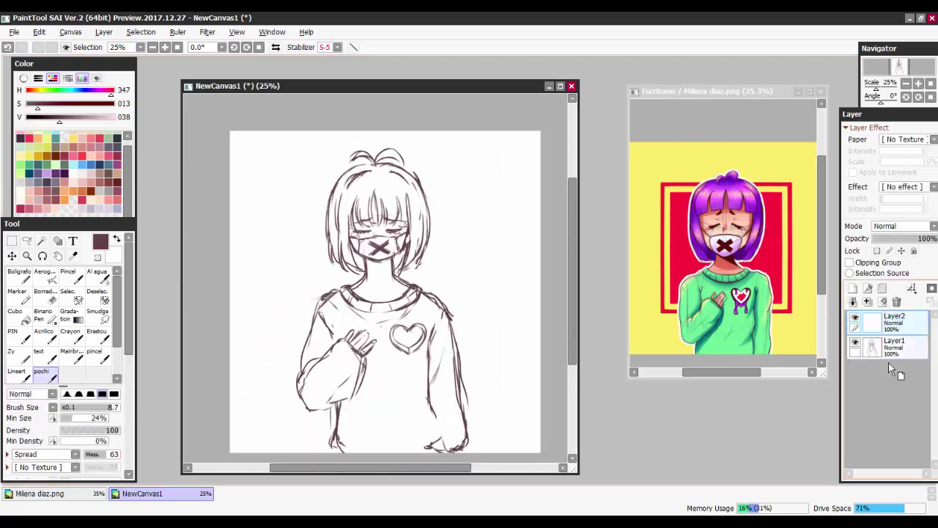
left_click(44, 276)
left_click(53, 199)
left_click(54, 200)
Step: Fill the whole figure's silhouette beneath the line art with dusty pink (H 357, S 14, V 79), using the Boligrafo pen at size 60
left_click(19, 275)
mouse_move(371, 183)
left_mouse_down()
mouse_move(366, 257)
mouse_move(345, 267)
left_mouse_up()
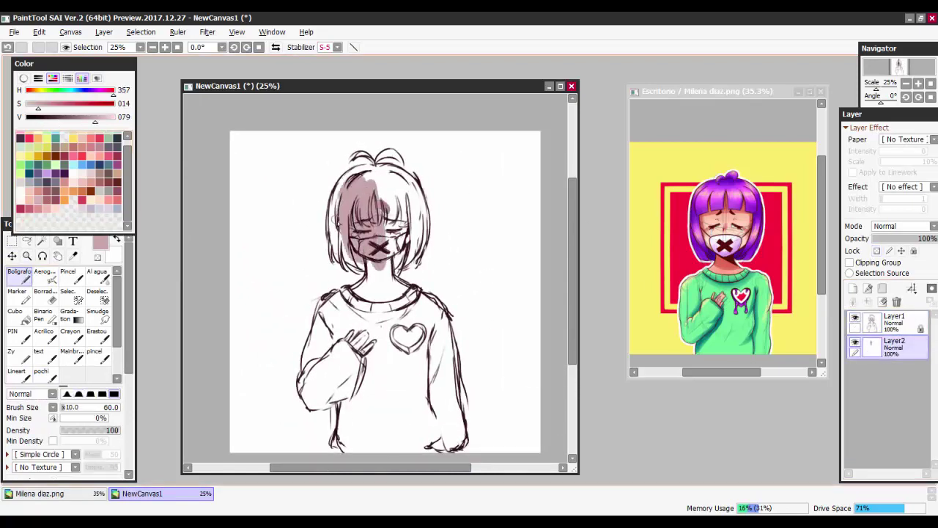
left_click_drag(337, 173, 352, 267)
mouse_move(360, 183)
left_mouse_down()
mouse_move(391, 153)
mouse_move(396, 260)
mouse_move(422, 249)
mouse_move(374, 300)
mouse_move(347, 297)
mouse_move(308, 395)
mouse_move(448, 432)
mouse_move(440, 308)
left_mouse_up()
left_click(381, 366)
Step: Paint the hair purple (H 282, S 28, V 64) inside the silhouette
left_click(276, 47)
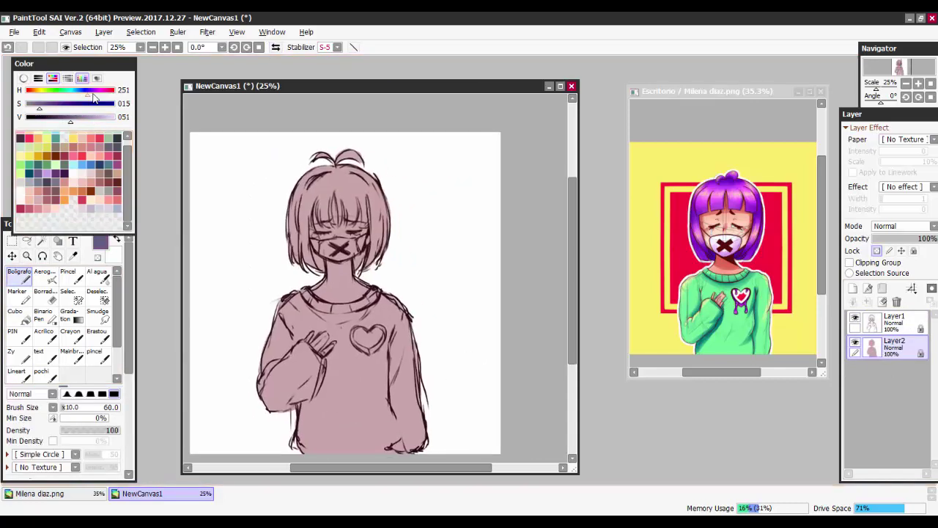
left_click_drag(110, 90, 94, 90)
left_click_drag(38, 104, 82, 117)
mouse_move(348, 174)
left_mouse_down()
mouse_move(300, 192)
mouse_move(312, 264)
mouse_move(367, 170)
mouse_move(363, 220)
mouse_move(347, 220)
mouse_move(367, 220)
mouse_move(371, 271)
left_mouse_up()
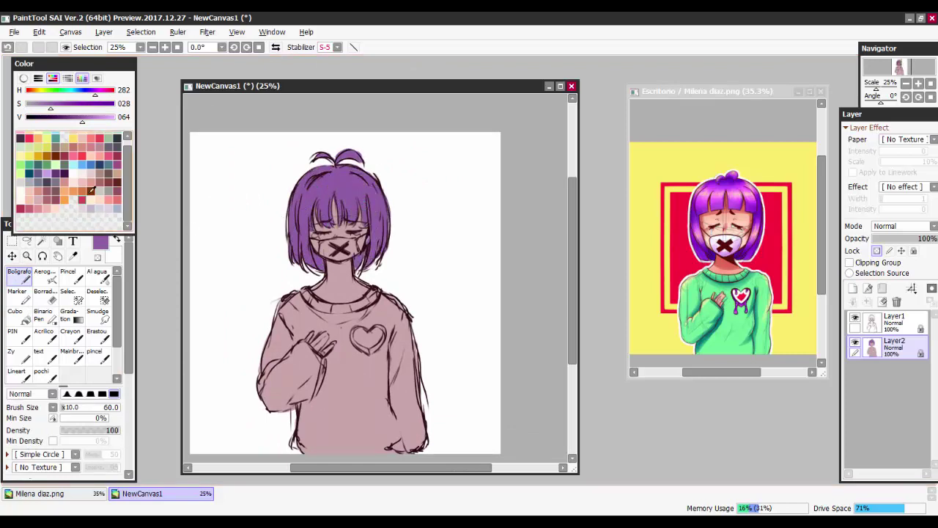
Step: Paint the face, neck and hand light pink (H 11, S 21, V 93) and the sweater grey-green (H 152, S 12, V 73)
left_click(707, 220, "alt")
mouse_move(330, 234)
left_mouse_down()
mouse_move(333, 201)
mouse_move(358, 206)
mouse_move(337, 286)
mouse_move(351, 279)
mouse_move(323, 344)
left_mouse_up()
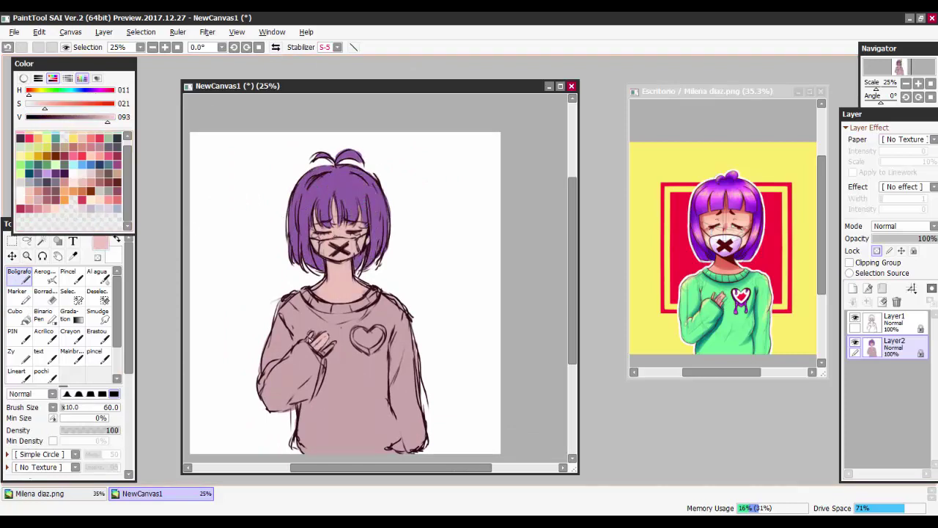
mouse_move(29, 91)
left_mouse_down()
mouse_move(59, 90)
mouse_move(37, 103)
left_mouse_up()
left_click_drag(107, 116, 89, 117)
left_click_drag(279, 315, 301, 325)
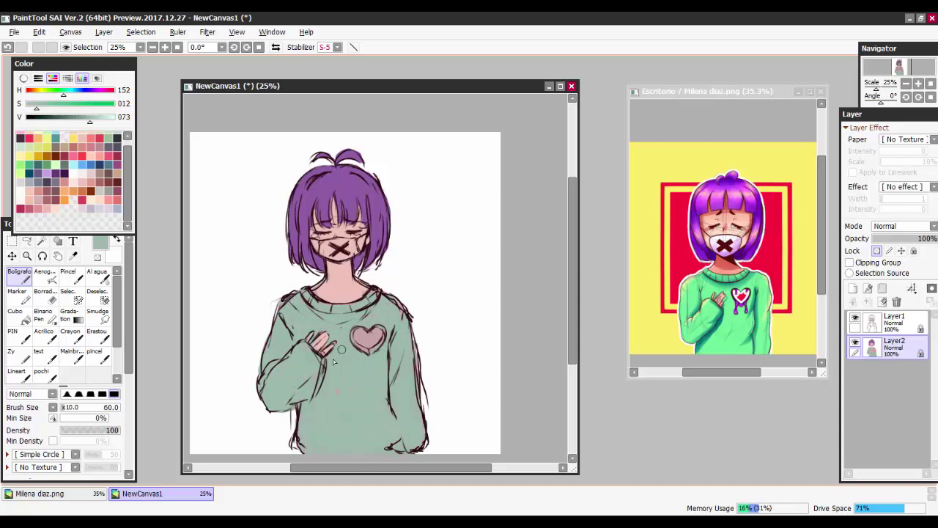
Step: Paint the chest heart in the hair's purple and the face mask in white sampled from the reference
left_click(325, 193, "alt")
mouse_move(358, 331)
left_mouse_down()
mouse_move(373, 343)
mouse_move(367, 348)
left_mouse_up()
left_click(719, 239, "alt")
mouse_move(323, 242)
left_mouse_down()
mouse_move(353, 253)
mouse_move(326, 249)
mouse_move(348, 265)
left_mouse_up()
Step: Shade the neck, the hair's sides and the sweater below the collar in grey-blue (H 239, S 12, V 46) at brush size 46
left_click(342, 233, "alt")
key("b")
left_click(305, 211, "alt")
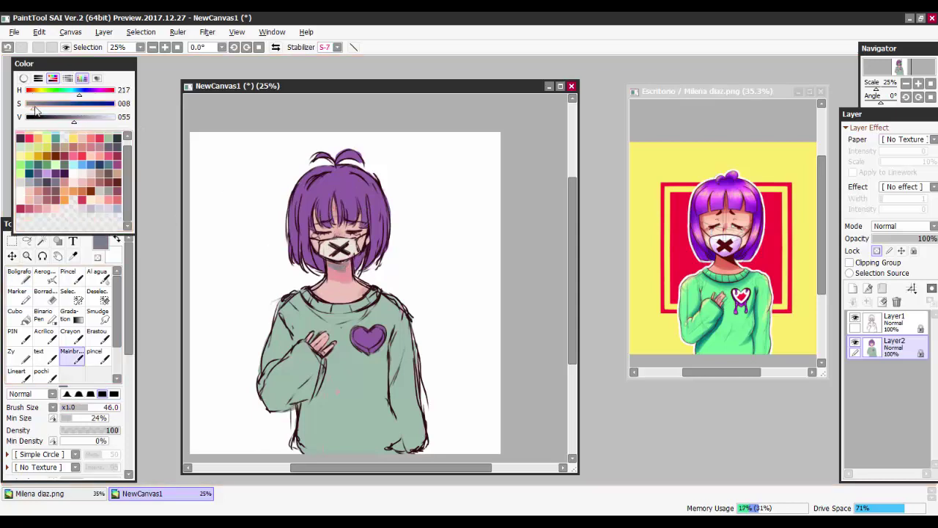
left_click(305, 213, "alt")
left_click_drag(375, 213, 378, 232)
left_click_drag(307, 301, 366, 322)
left_click_drag(280, 312, 300, 349)
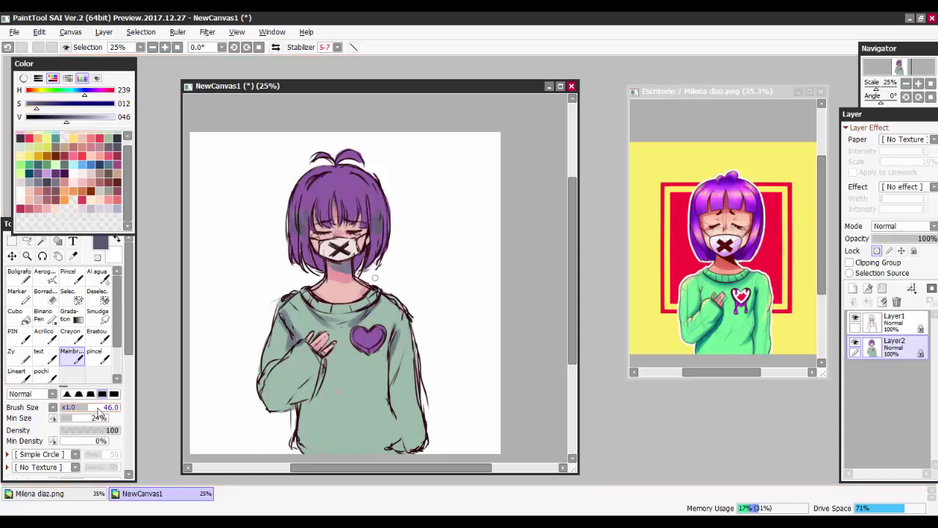
Step: Paint grey-blue fold shadows on the sweater's sleeves, sides and lower edge with a size 74 brush
left_click_drag(312, 381, 308, 447)
left_click_drag(322, 315, 294, 396)
left_click_drag(400, 359, 396, 451)
left_click_drag(330, 436, 386, 323)
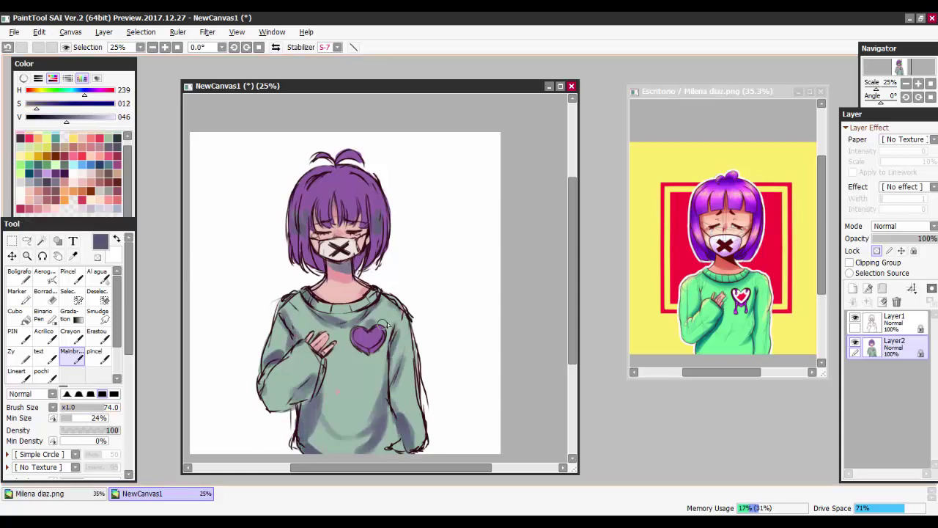
Step: Paint skin-pink highlights on both sides of the hair
left_click(326, 223, "alt")
left_click_drag(297, 183, 312, 212)
mouse_move(355, 183)
left_mouse_down()
mouse_move(377, 204)
mouse_move(374, 256)
left_mouse_up()
left_click_drag(307, 227, 307, 253)
Step: Paint dark purple (H 304, S 11, V 26) shadow strands on the hair's crown, fringe and side locks at brush size 25
left_click(64, 169)
left_click_drag(312, 173, 335, 189)
left_click_drag(348, 171, 369, 198)
left_click_drag(311, 250, 324, 271)
left_click_drag(294, 235, 297, 261)
left_click_drag(377, 233, 385, 256)
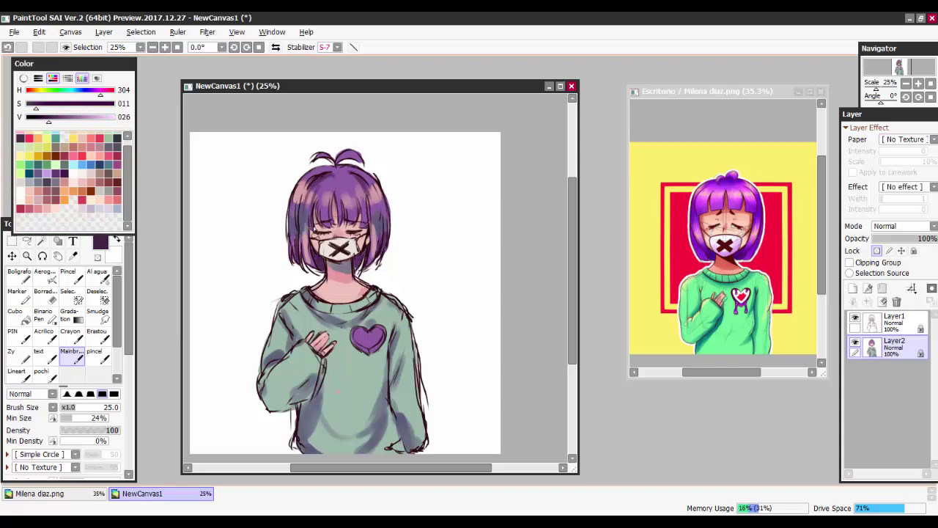
left_click_drag(354, 186, 365, 219)
Step: Add light pink (H 11, S 21, V 93) patches to the sweater and neck, and tint the mask muted pink (H 351, S 8, V 72)
left_click(339, 277, "alt")
left_click_drag(400, 314, 411, 373)
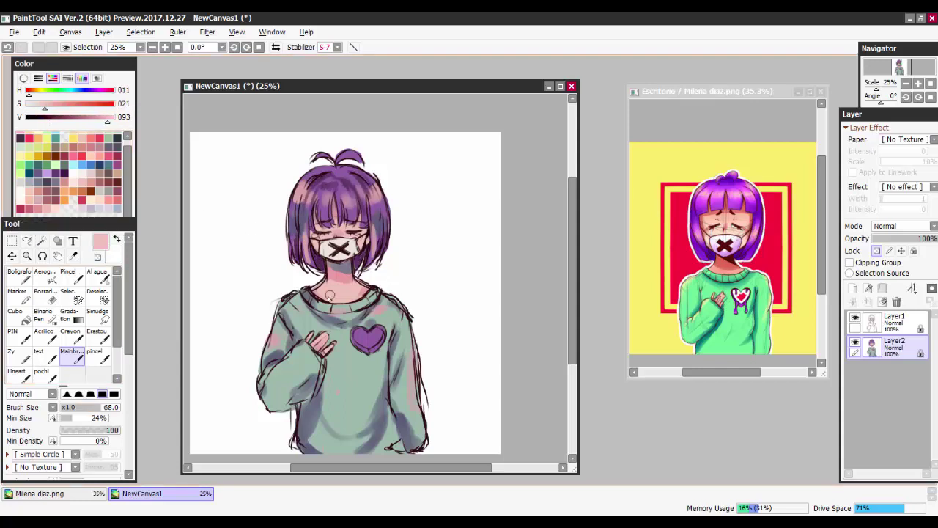
left_click_drag(330, 297, 303, 280)
left_click(65, 106)
left_click(332, 217, "alt")
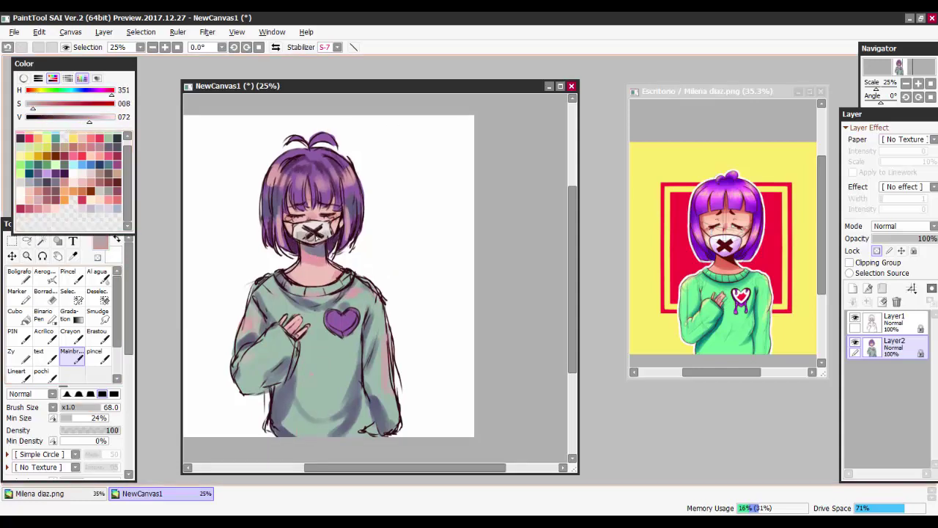
left_click(268, 195, "alt")
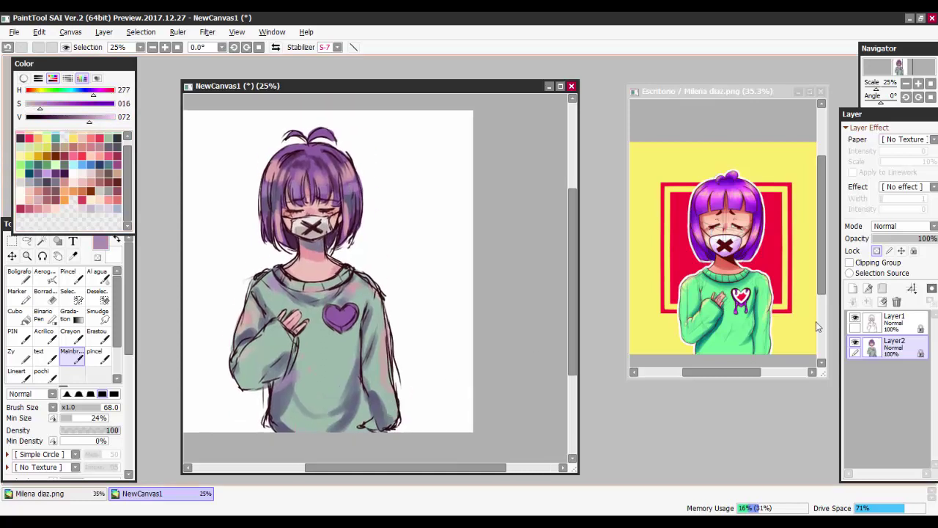
Step: Add a clipped layer above the colour layer with Multiply mode and 40% opacity
left_click(853, 288)
left_click(901, 226)
left_click_drag(927, 238, 898, 238)
left_click(849, 263)
Step: Airbrush dark blue (H 229, S 23, V 41) shadows over the sweater's sleeves and lower torso at size 240
left_click(45, 276)
left_click(83, 408)
left_click_drag(256, 294, 267, 323)
left_click_drag(370, 312, 374, 359)
left_click_drag(249, 272, 272, 333)
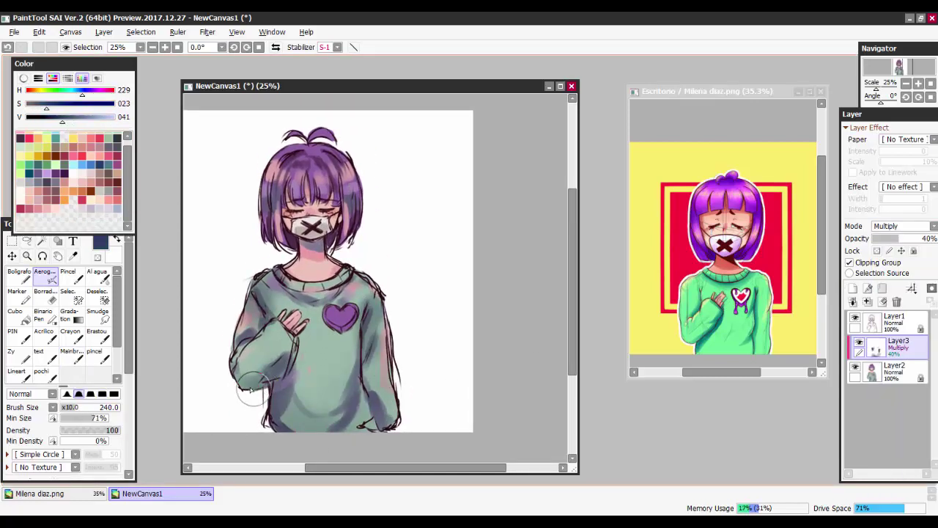
left_click_drag(242, 374, 308, 407)
left_click_drag(293, 381, 381, 428)
Step: Airbrush soft pink (H 351, S 27, V 74) over the neck, shoulder and hair, and merge the Multiply layer down
left_click(337, 270, "alt")
left_click_drag(338, 270, 304, 242)
left_click_drag(341, 277, 363, 301)
left_click_drag(282, 184, 344, 205)
left_click_drag(359, 220, 385, 246)
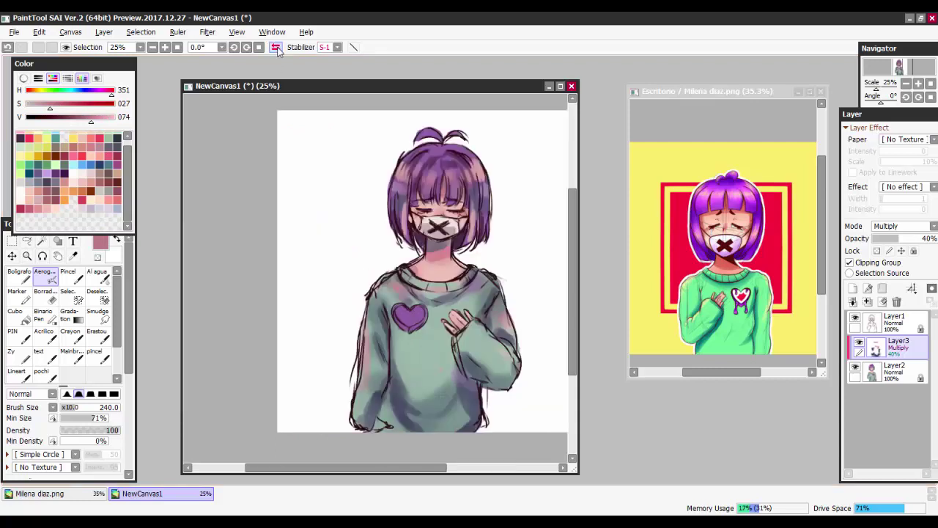
key("ctrl+e")
Step: Airbrush the locked line art dark blue (H 222, S 13, V 21) on the sweater and dark red (H 351, S 16, V 17) around the skin
left_click(71, 172)
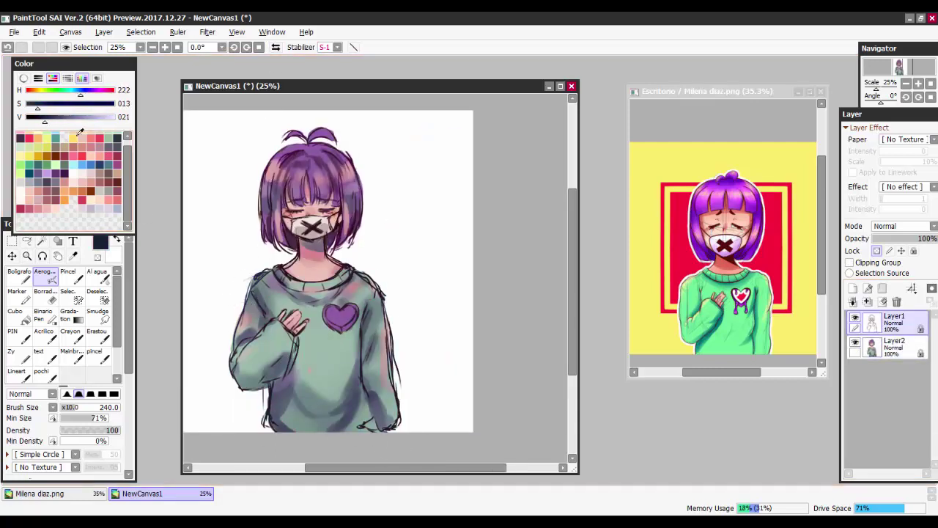
left_click(317, 256, "alt")
left_click(307, 201, "alt")
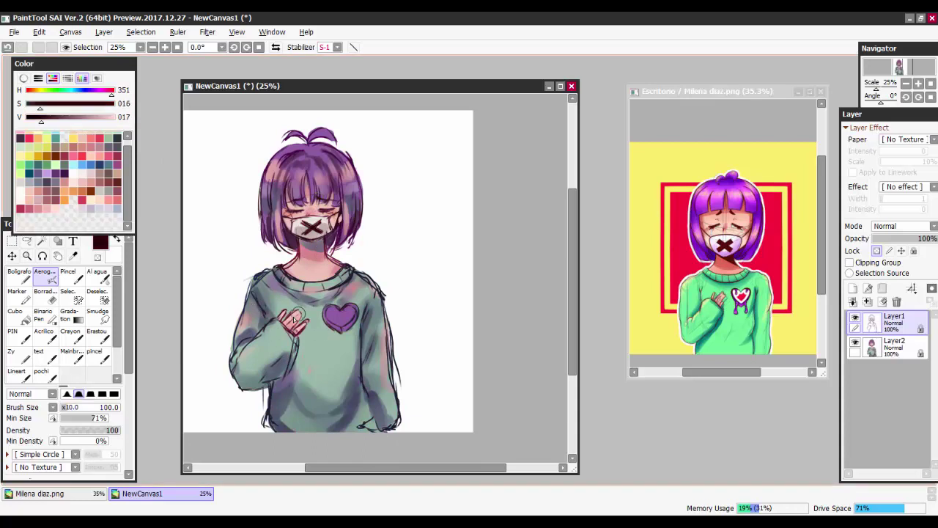
Step: Apply a free transform to the artwork and merge the line art layer into the colour layer
key("ctrl+t")
left_click_drag(395, 385, 317, 64)
key("Return")
left_click(276, 46)
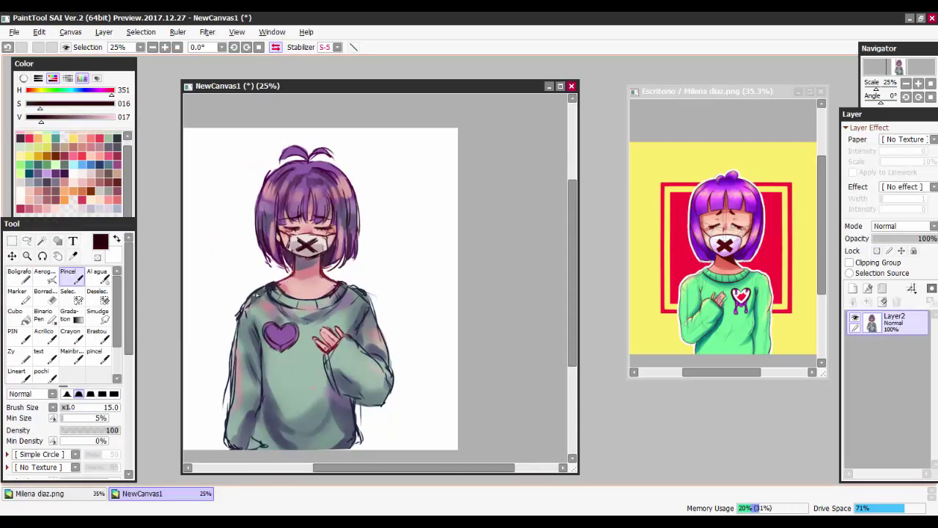
Step: Clean up the rough sketch lines around the shoulders, collar and sleeves with the Pincel brush at sizes 15 and 21
key("h")
key("e")
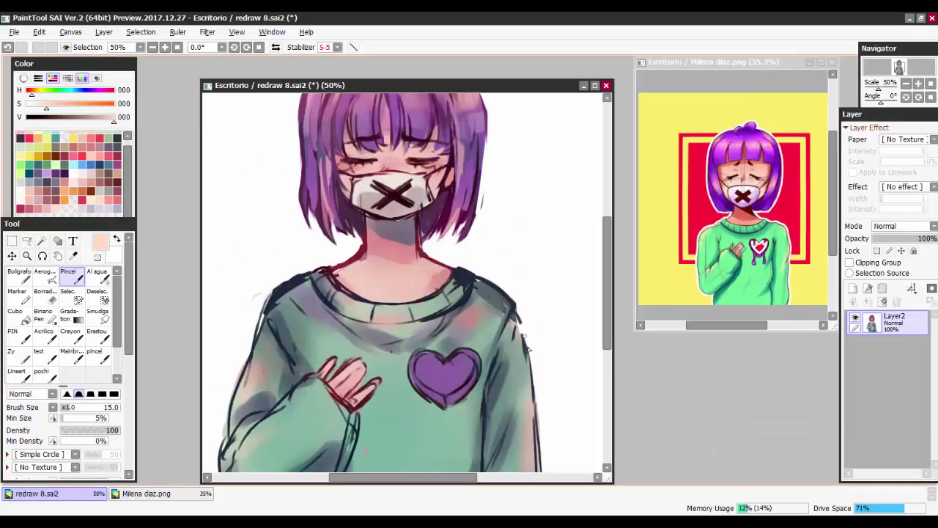
key("h")
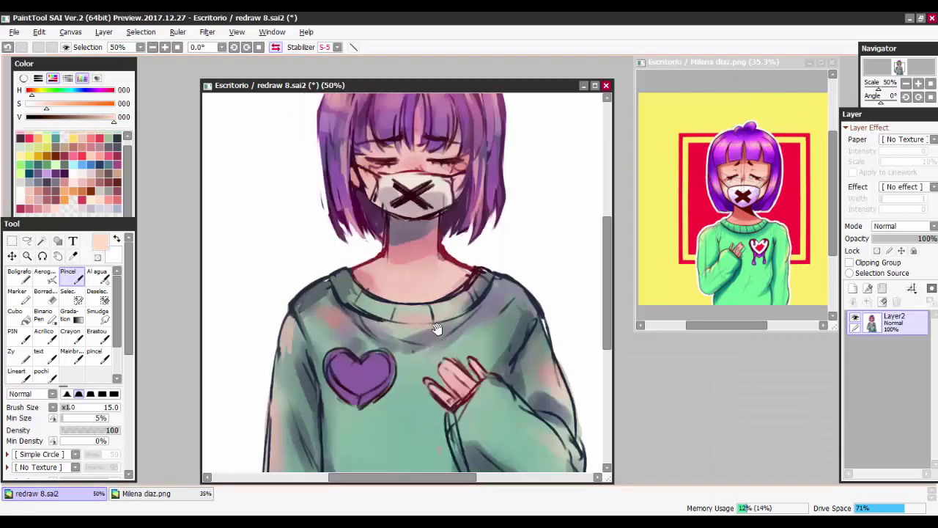
left_click_drag(437, 329, 385, 307)
left_click_drag(266, 272, 242, 345)
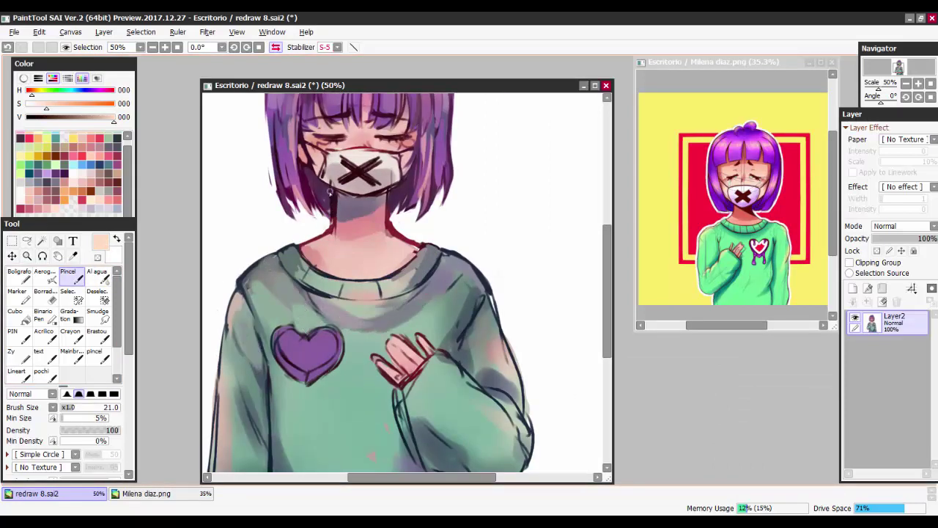
left_click_drag(319, 307, 364, 261)
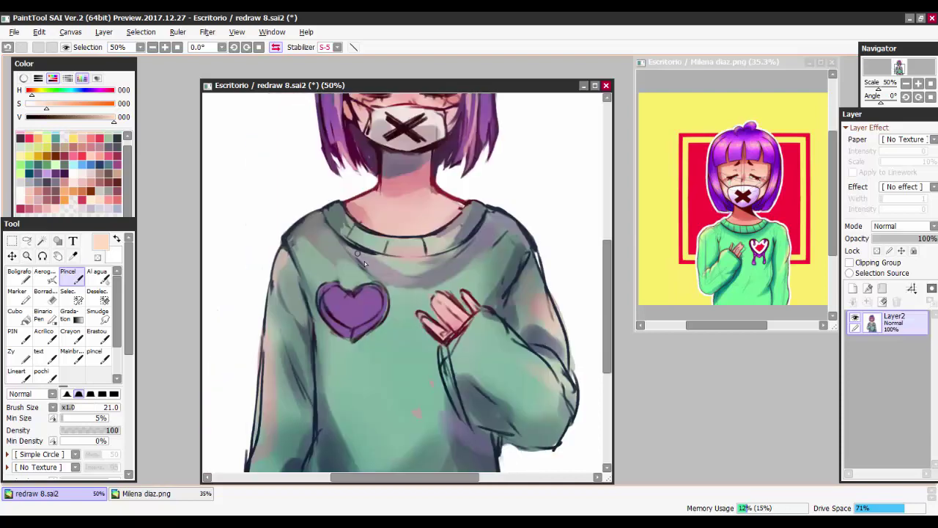
left_click_drag(380, 187, 366, 150)
left_click_drag(375, 269, 360, 231)
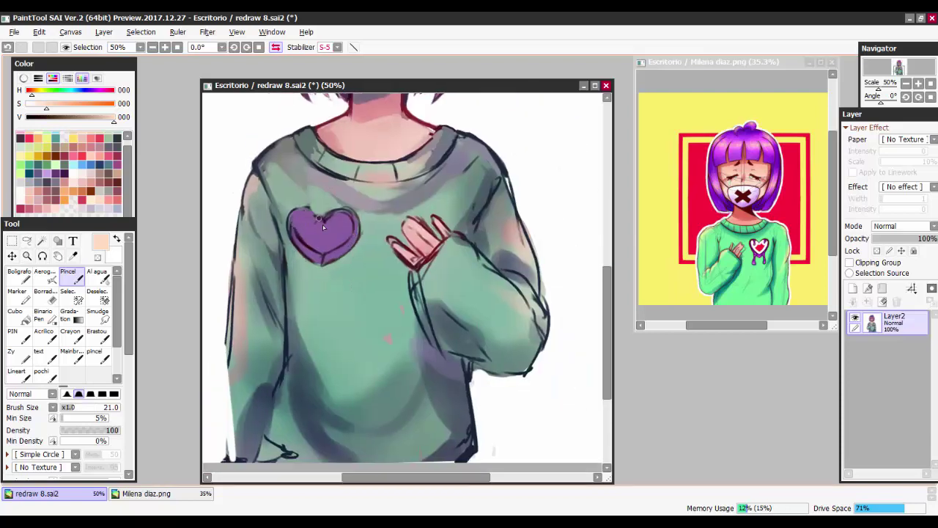
Step: Repaint the sweater's heart with crisp edges and a dark lower side for thickness at brush size 12
key("h")
key("bracketleft")
key("bracketleft")
key("bracketleft")
key("bracketleft")
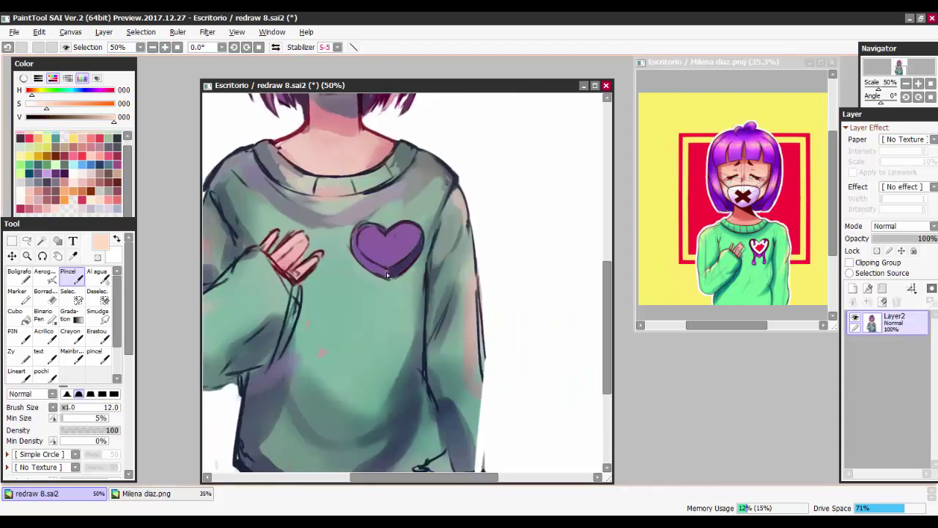
key("h")
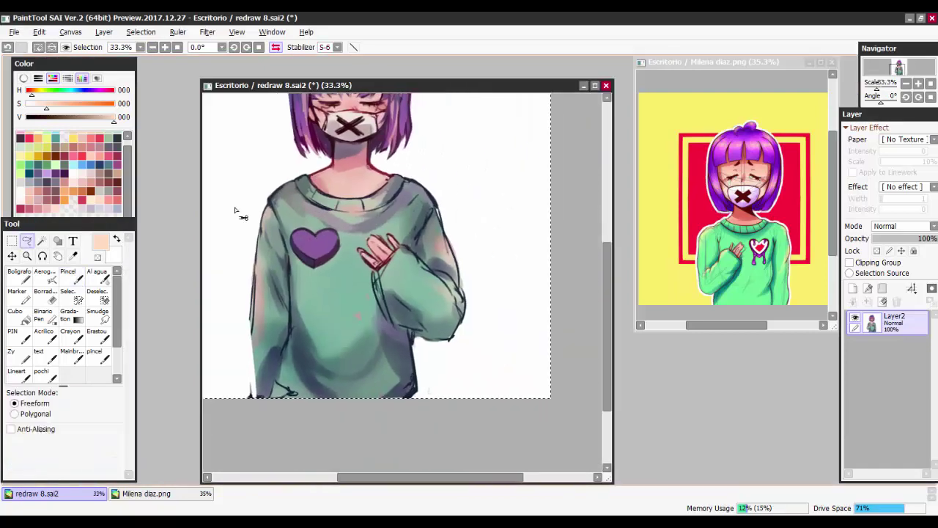
Step: Select the sweater area and deform it to narrow the shoulders and torso, extending it to the canvas's bottom edge
key("ctrl+t")
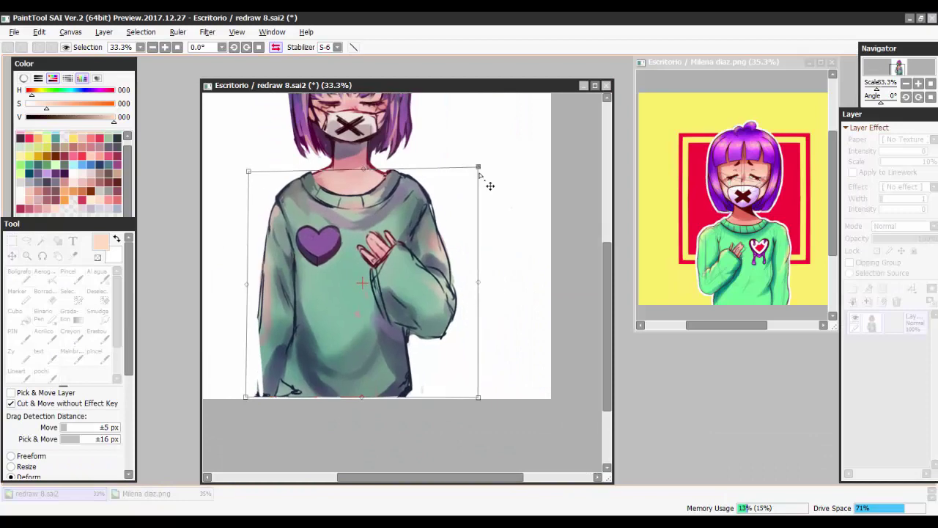
key("h")
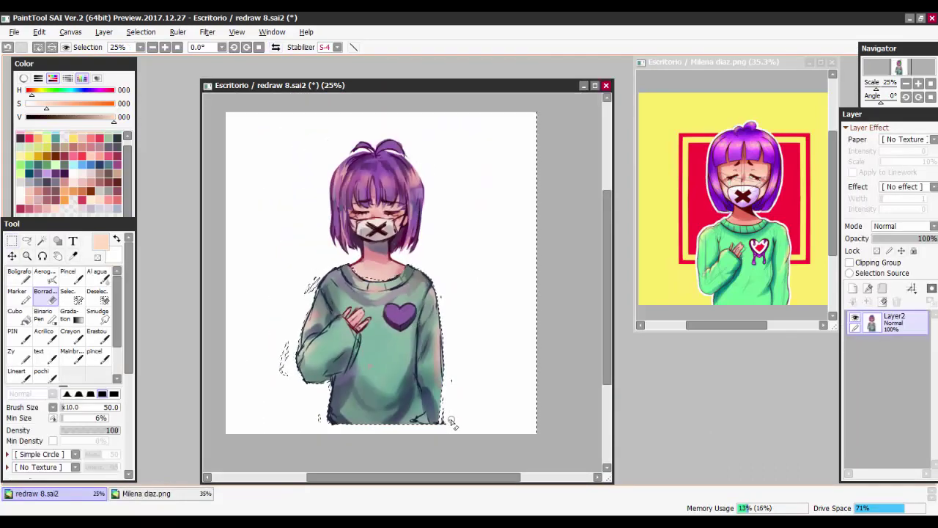
key("ctrl+t")
key("Return")
Step: Erase stray lines at the shoulder and paint over the collar's rough rib lines at brush size 33
scroll(331, 272, "up", 1)
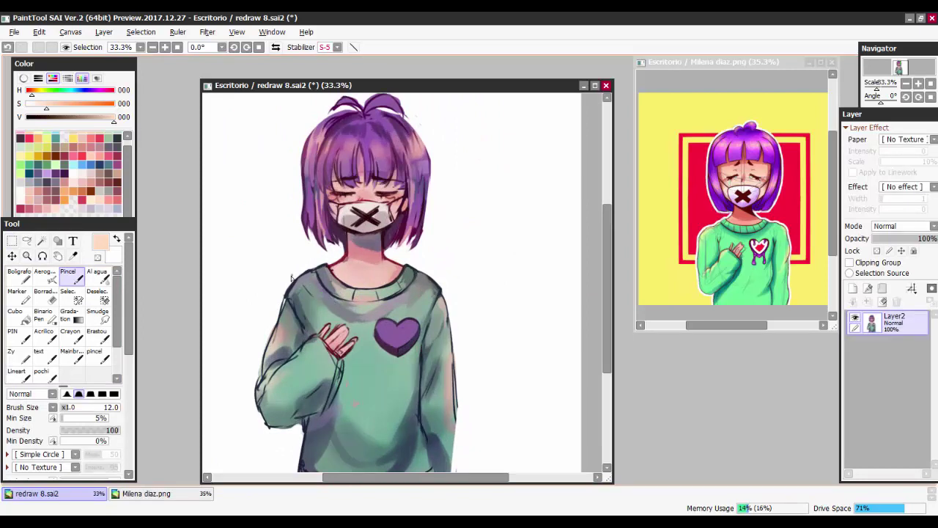
key("h")
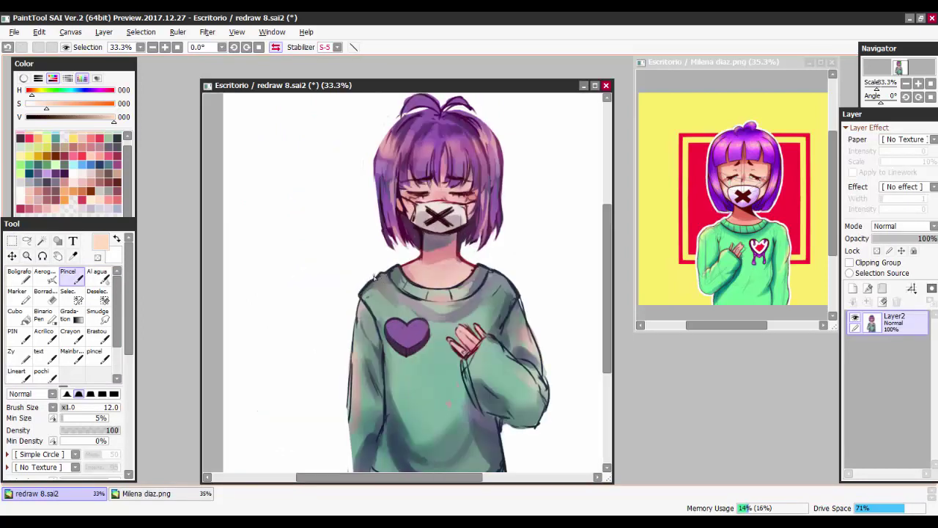
left_click_drag(489, 271, 431, 304)
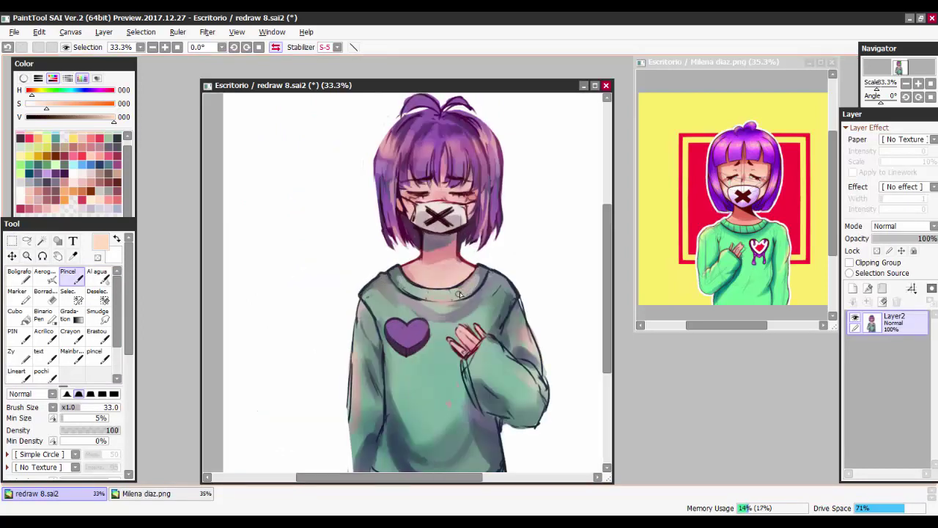
left_click_drag(407, 334, 366, 288)
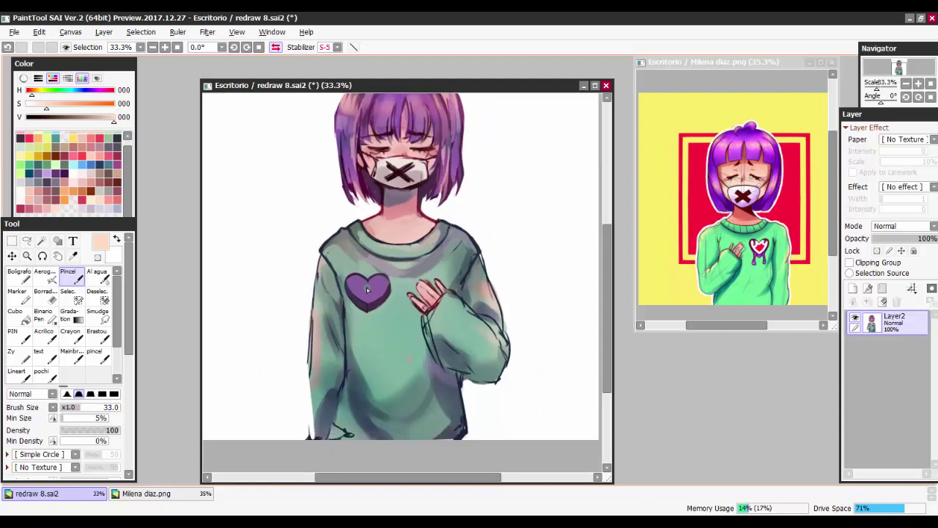
Step: Repaint the sweater's lower torso shadows at size 100 with density 80, refining them at size 34 with density 93
key("h")
mouse_move(345, 367)
left_mouse_down()
mouse_move(353, 357)
mouse_move(344, 381)
mouse_move(427, 383)
mouse_move(391, 390)
left_mouse_up()
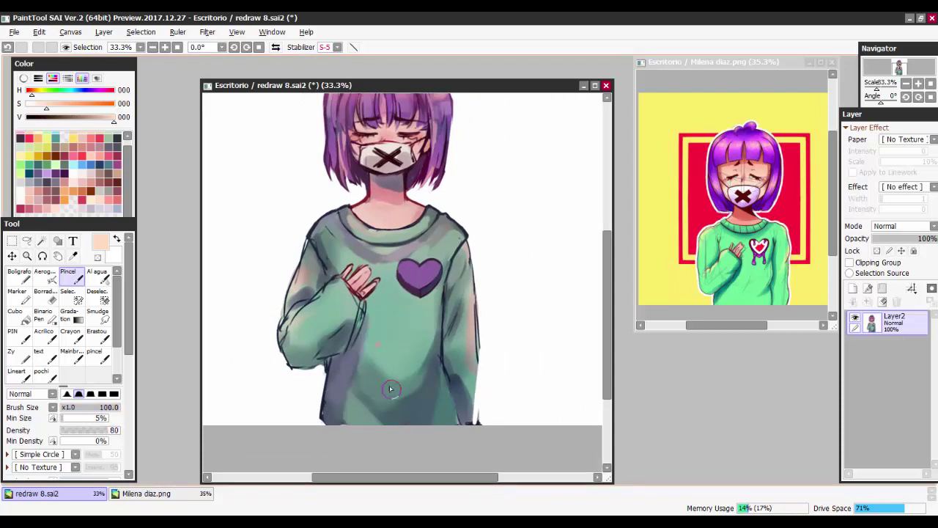
key("bracketleft")
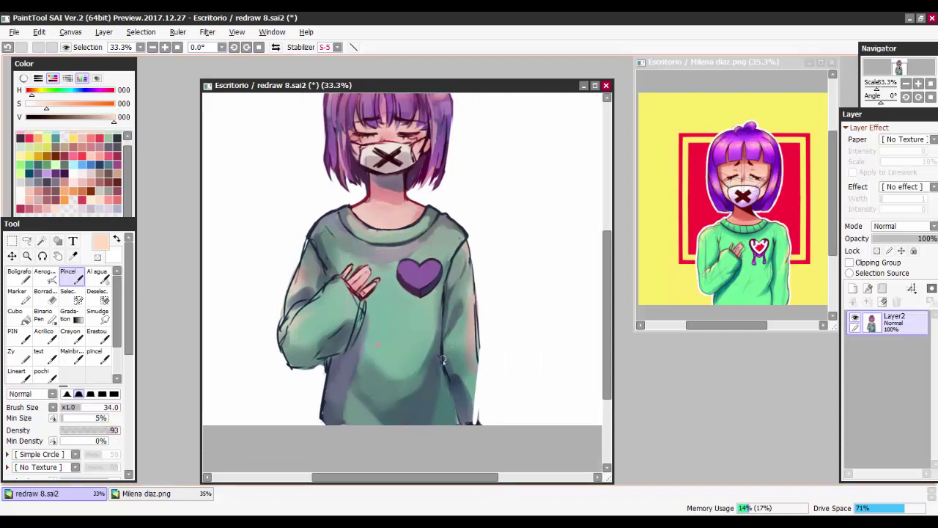
left_click_drag(454, 413, 423, 435)
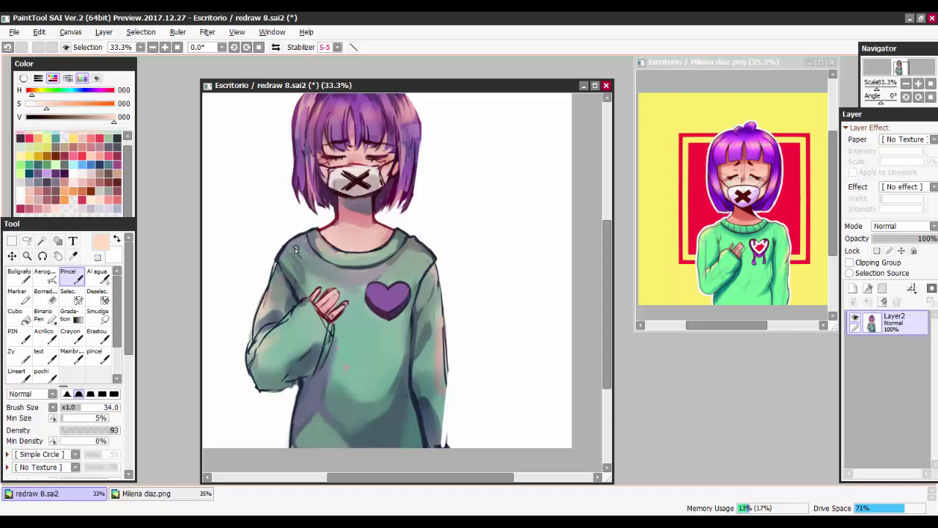
Step: Redraw the collar, raised sleeve and cuff with bold dark blue outlines at brush size 34
left_click_drag(419, 278, 430, 261)
left_click_drag(273, 271, 250, 359)
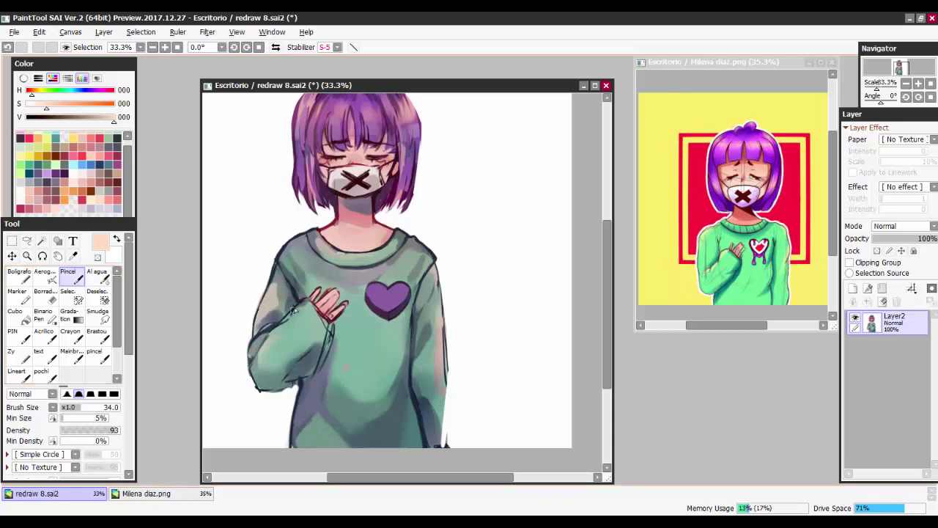
mouse_move(294, 310)
left_mouse_down()
mouse_move(331, 325)
mouse_move(325, 342)
left_mouse_up()
left_click_drag(436, 412, 414, 445)
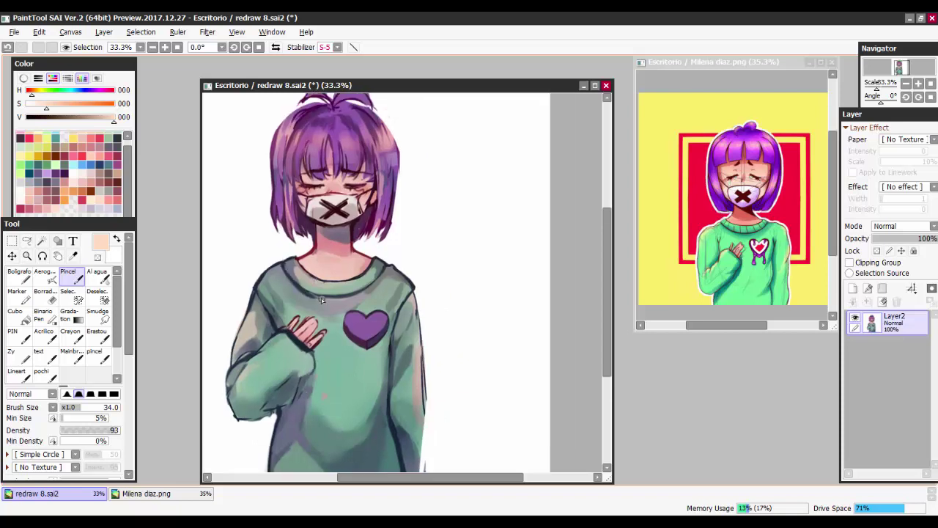
left_click_drag(358, 257, 360, 275)
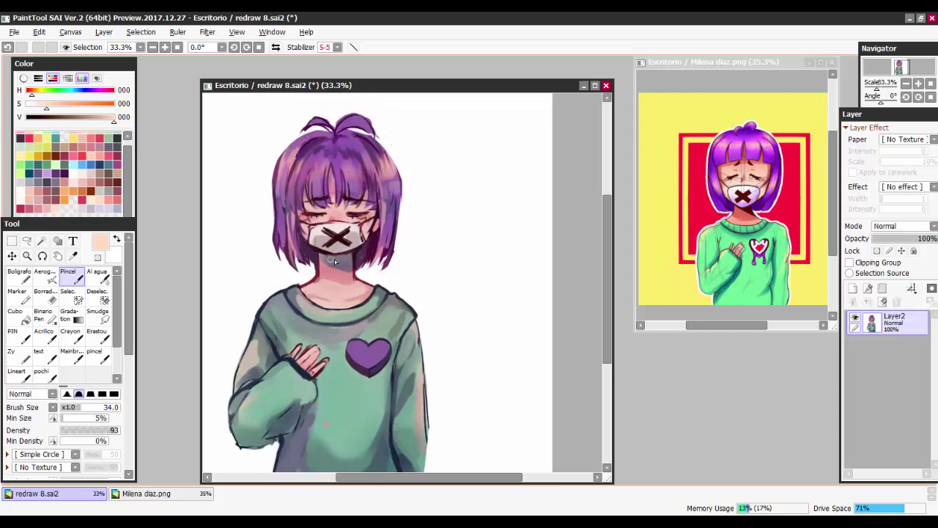
left_click_drag(332, 184, 272, 118)
Step: Refine the outlines of the raised sleeve, torso side and hanging sleeve in dark blue at brush size 22
scroll(272, 117, "up", 1)
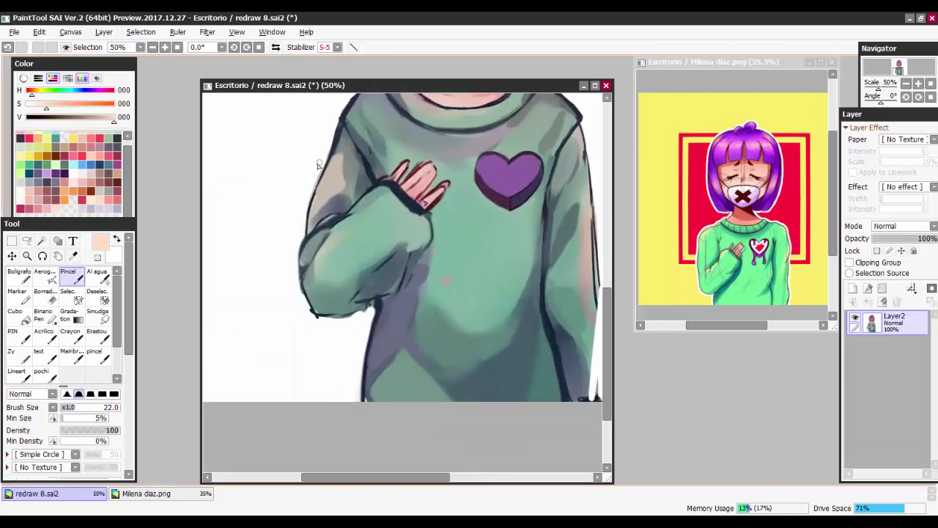
key("h")
key("End")
key("End")
key("End")
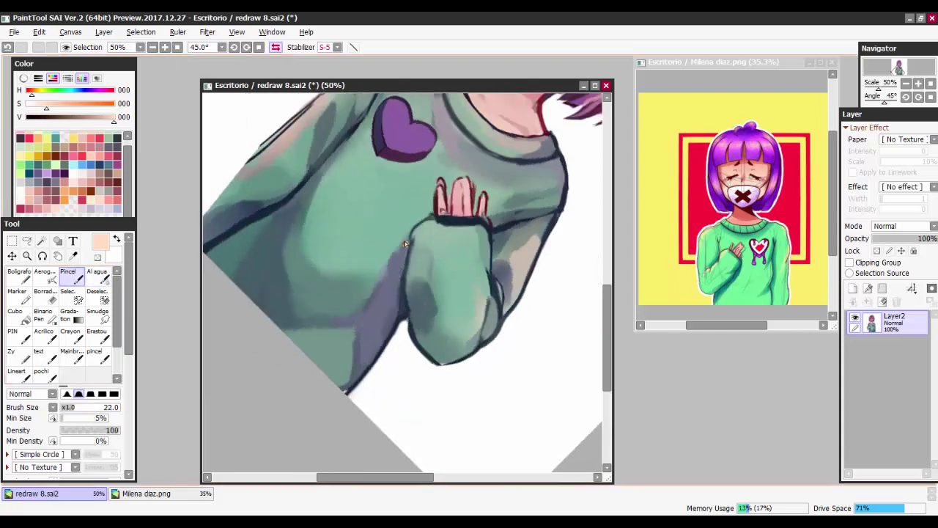
key("Home")
left_click_drag(326, 147, 309, 445)
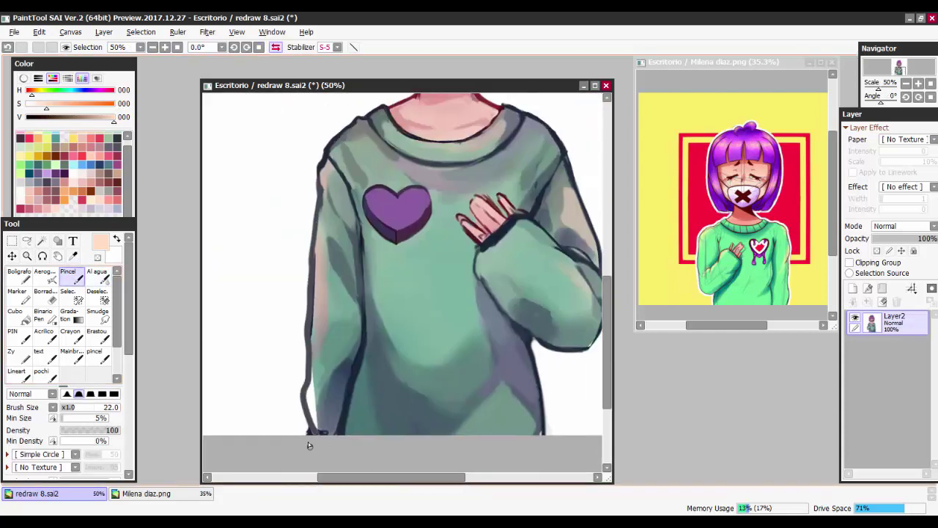
Step: Paint beige (H 19, S 13, V 77) patches on both shoulders and the hanging sleeve at brush sizes 63 and 29
left_click_drag(76, 407, 87, 408)
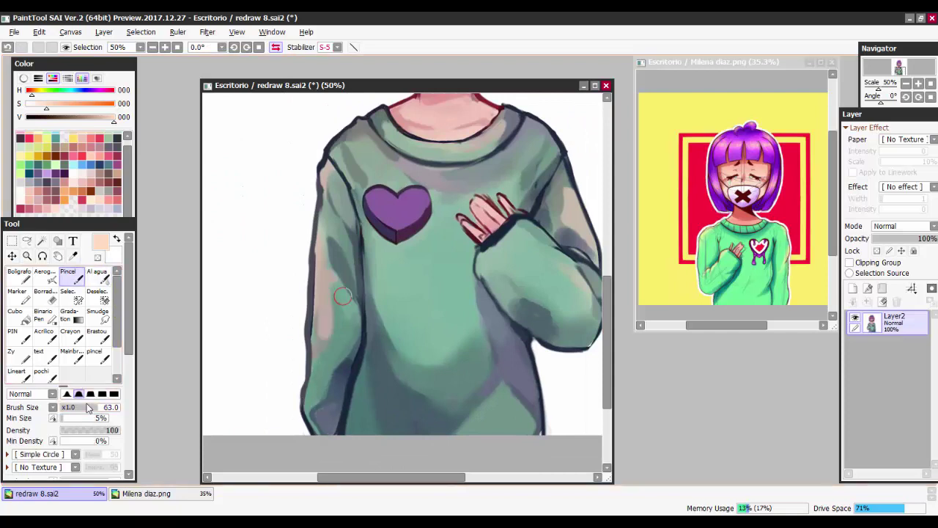
key("h")
scroll(303, 258, "up", 3)
left_click(302, 259, "alt")
key("b")
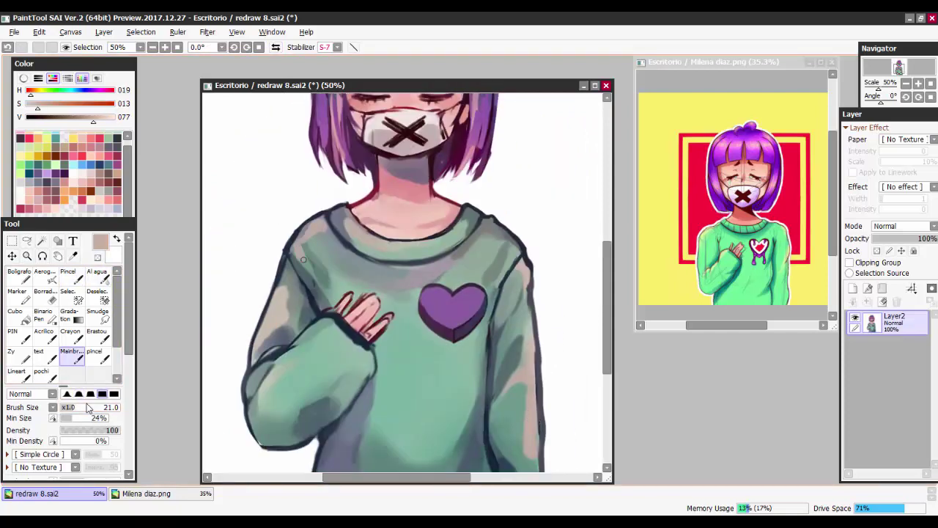
key("b")
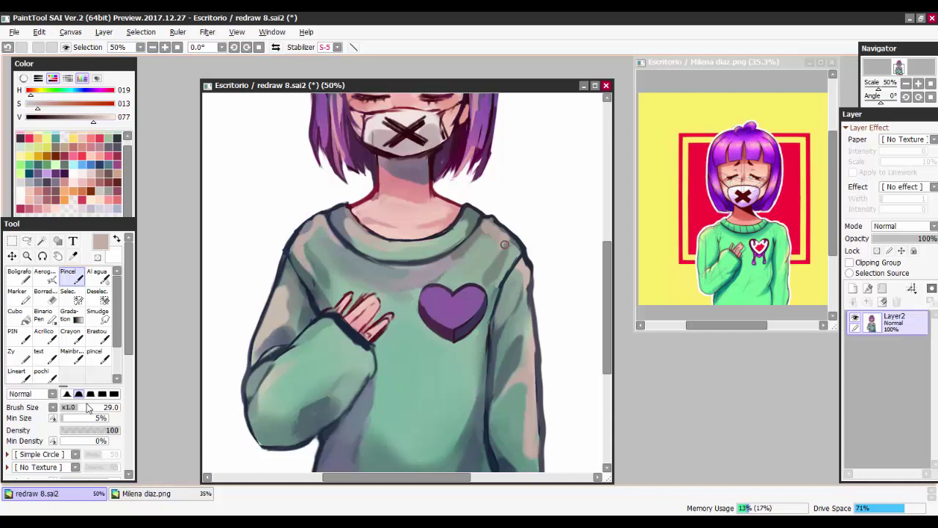
key("h")
scroll(404, 262, "down", 3)
scroll(403, 262, "up", 3)
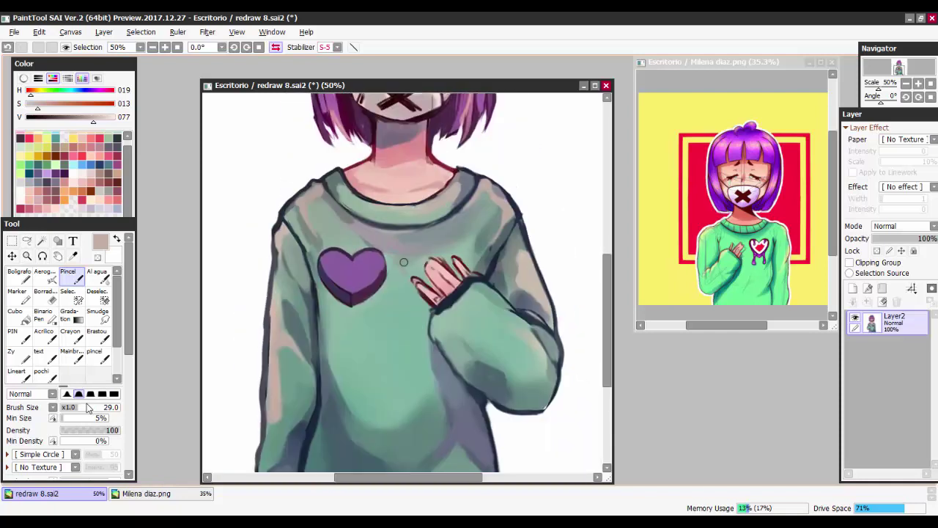
Step: Draw evenly spaced ribbing lines around the sweater's collar at brush size 14
mouse_move(332, 186)
left_mouse_down()
mouse_move(428, 198)
mouse_move(440, 186)
mouse_move(397, 182)
left_mouse_up()
key("bracketleft")
key("bracketleft")
key("bracketleft")
key("bracketleft")
key("h")
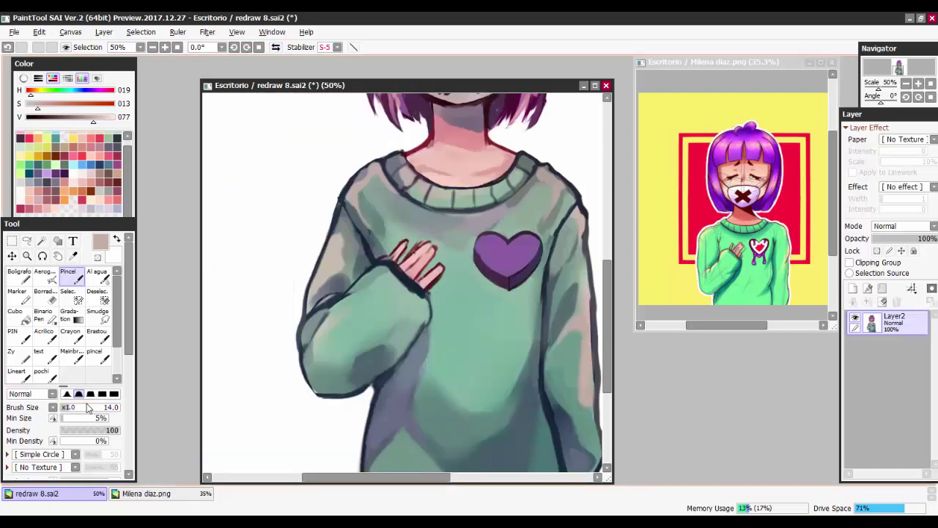
Step: Repaint the raised hand's fingers with clean dark red outlines at brush size 14
key("h")
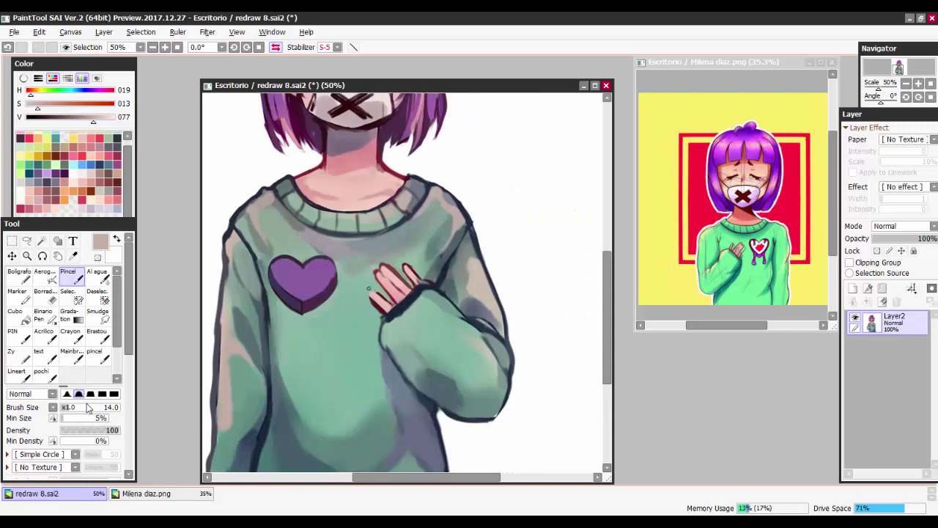
key("h")
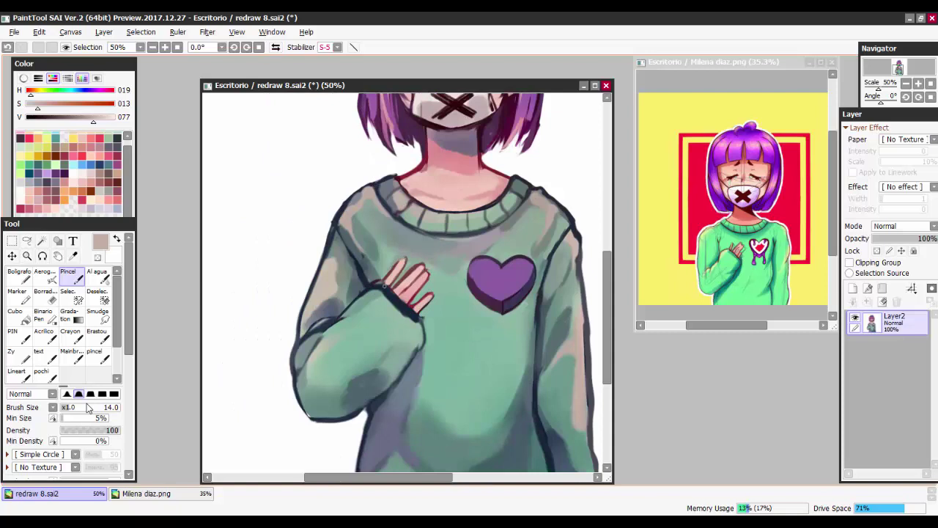
left_click_drag(450, 269, 386, 334)
Step: Paint a ribbed cuff below the raised hand and smooth the adjoining sleeve outline
left_click_drag(411, 293, 480, 236)
key("h")
left_click_drag(453, 334, 419, 359)
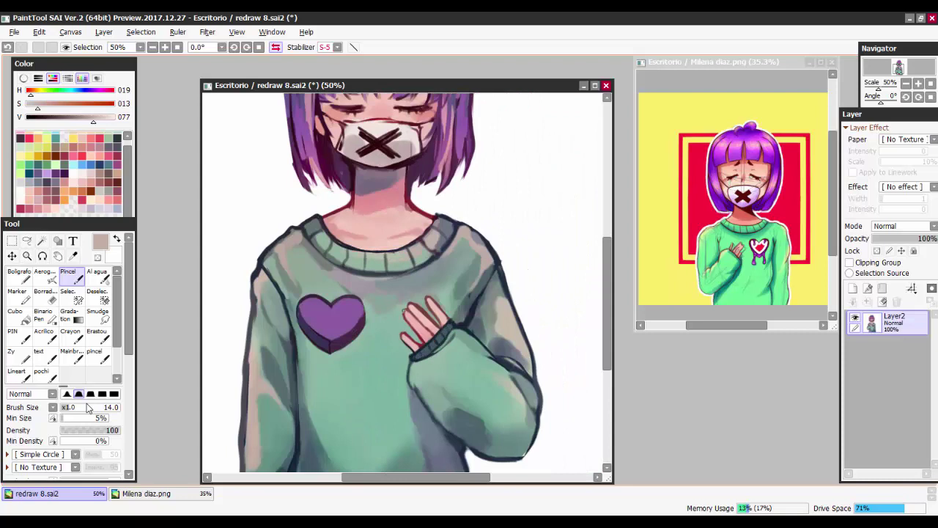
left_click_drag(408, 294, 322, 223)
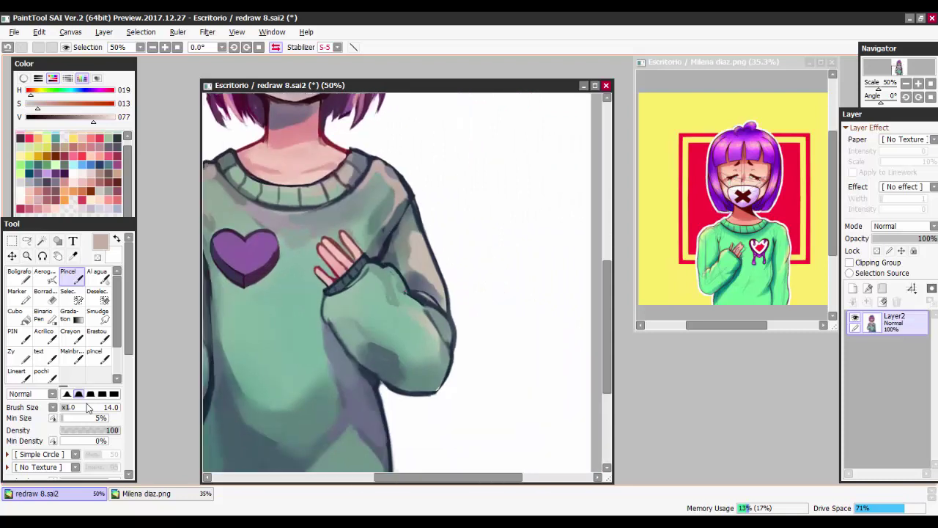
key("h")
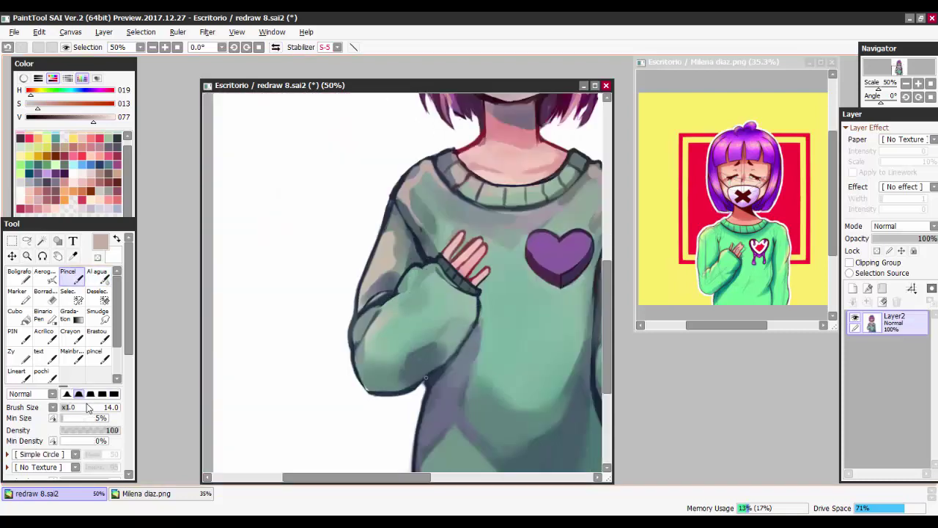
Step: Smooth the shadows on the raised arm's sleeve and elbow with dark teal (H 195, S 13, V 43) at brush size 21
key("b")
left_click_drag(424, 297, 326, 323)
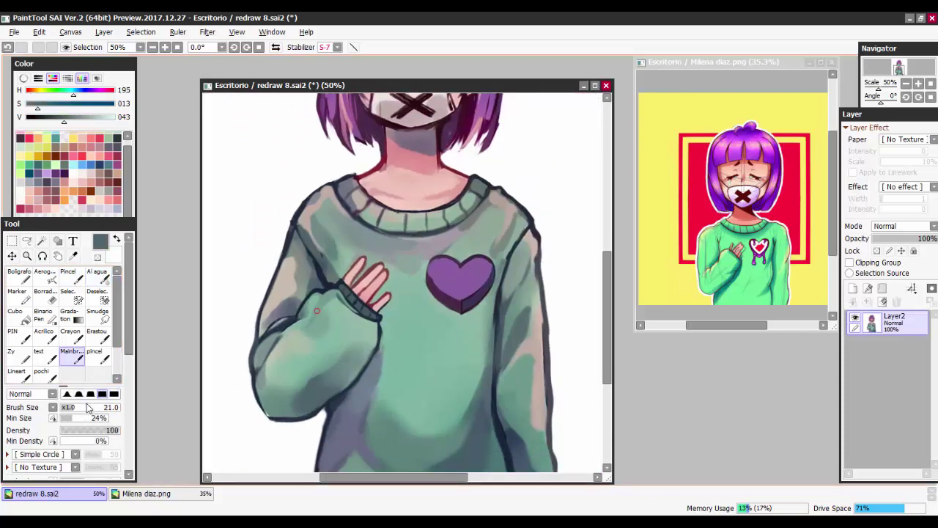
key("ctrl+minus")
key("n")
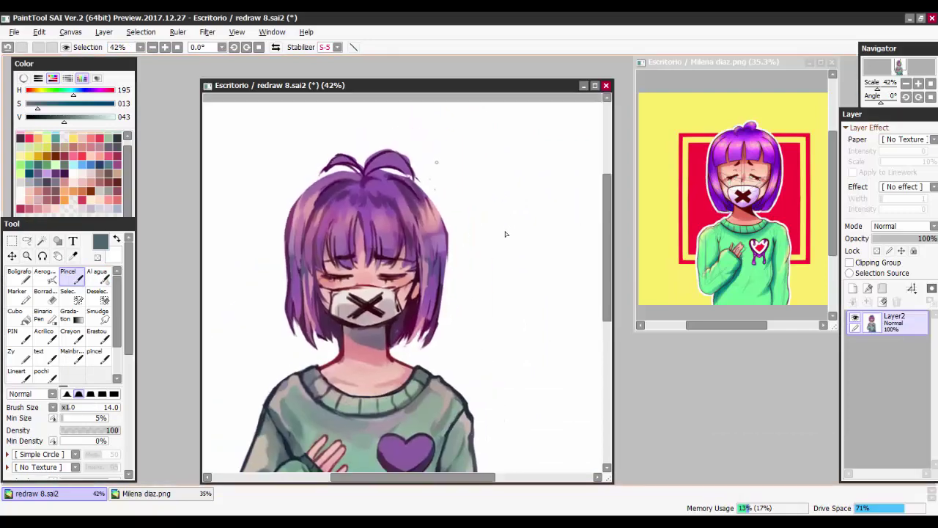
Step: Clean up the two tufts on top of the head and trim the hair's lower tips into an even edge at brush size 14
key("h")
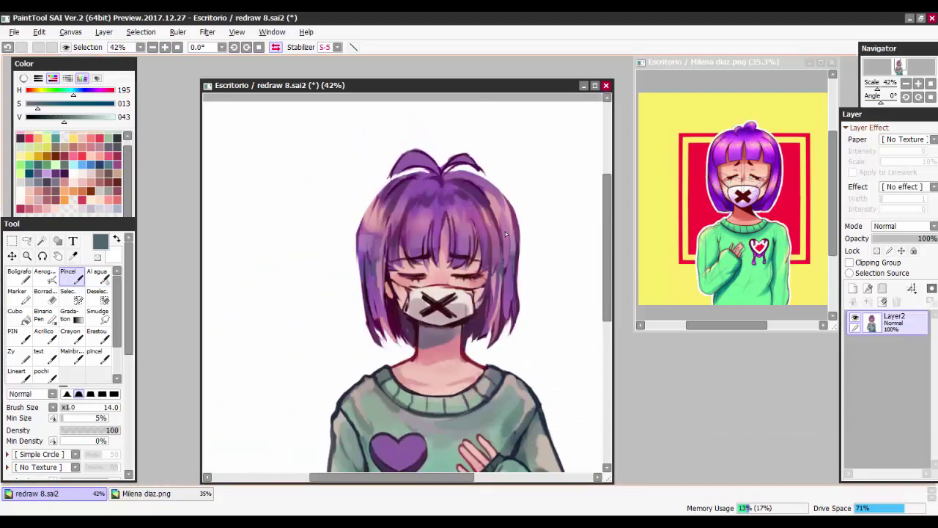
key("h")
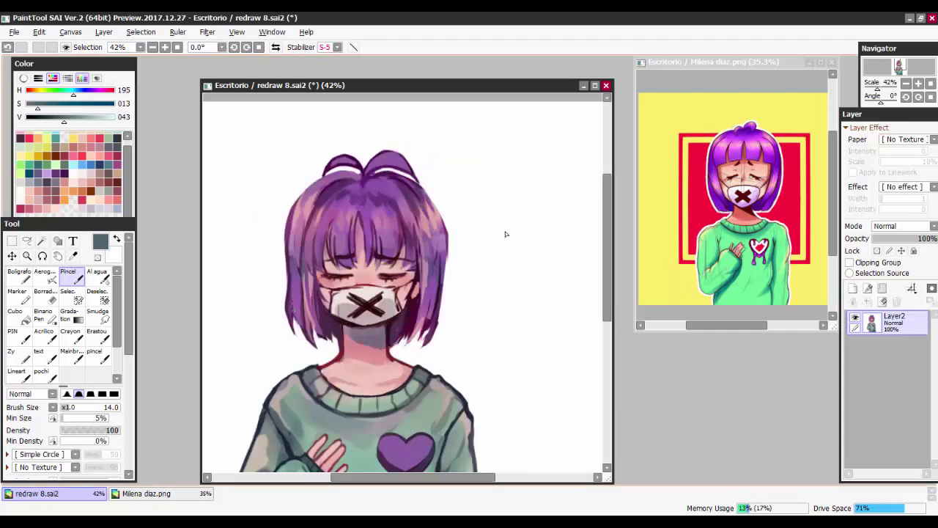
left_click_drag(297, 312, 311, 348)
mouse_move(421, 333)
left_mouse_down()
mouse_move(439, 346)
mouse_move(393, 345)
left_mouse_up()
left_click_drag(329, 336, 356, 344)
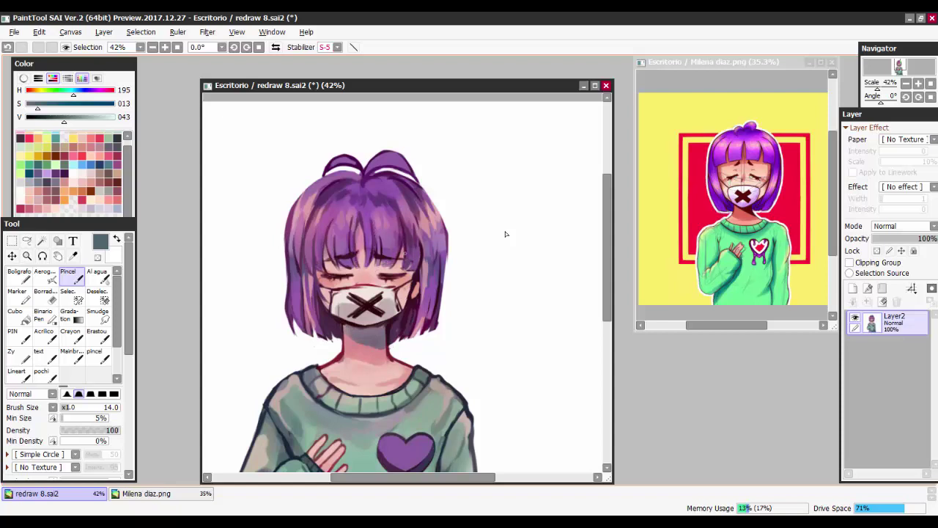
Step: Touch up the face with coral (H 3, S 46, V 90) at brush size 12 and add light fold strokes to the mask
key("b")
key("b")
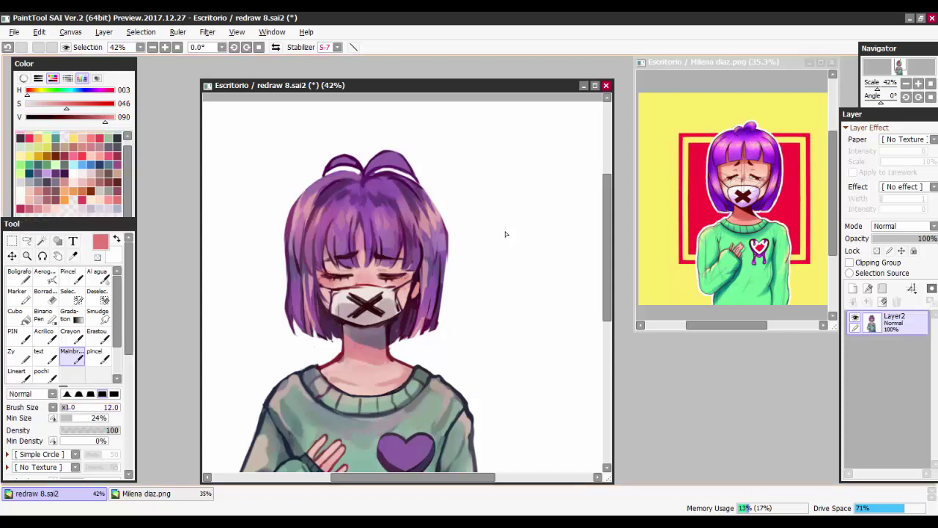
key("b")
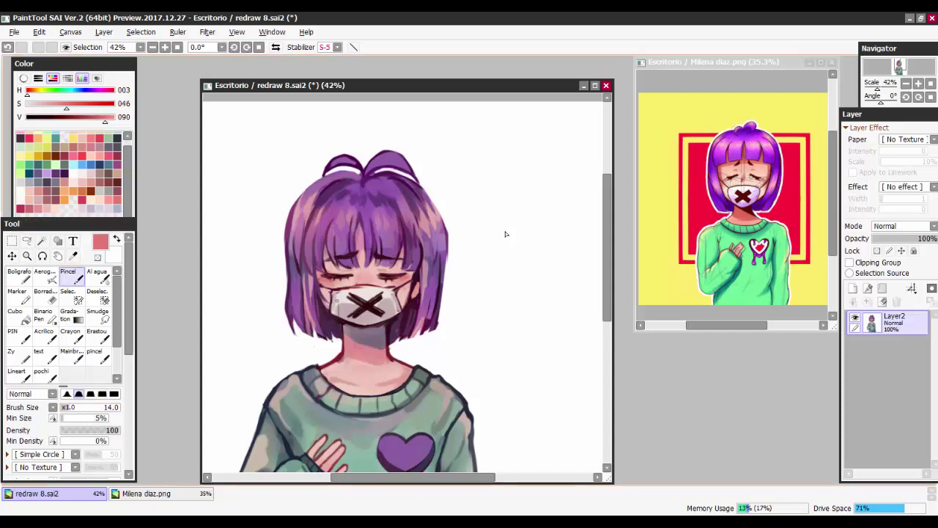
Step: Smooth the outlines of the hair, tufts and mask with the size 14 brush and blend the colours with Al agua at size 58
key("h")
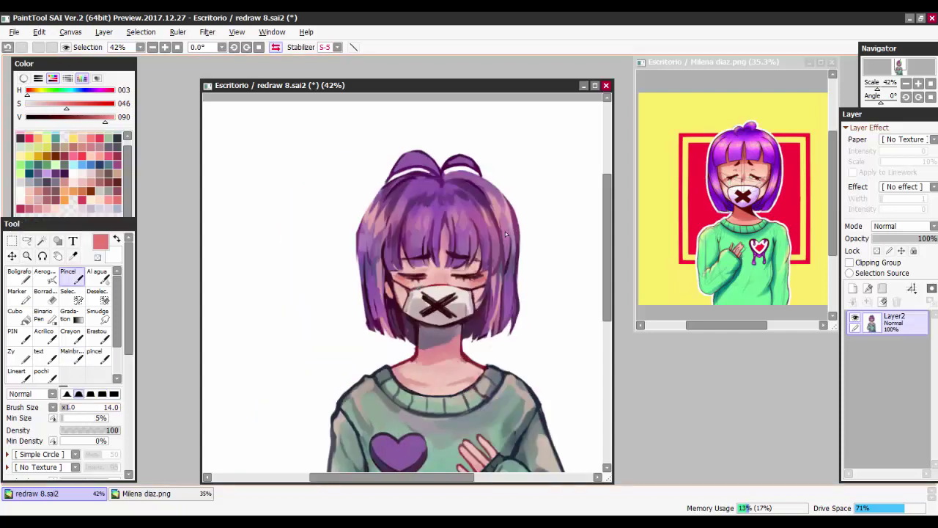
left_click_drag(505, 231, 439, 271)
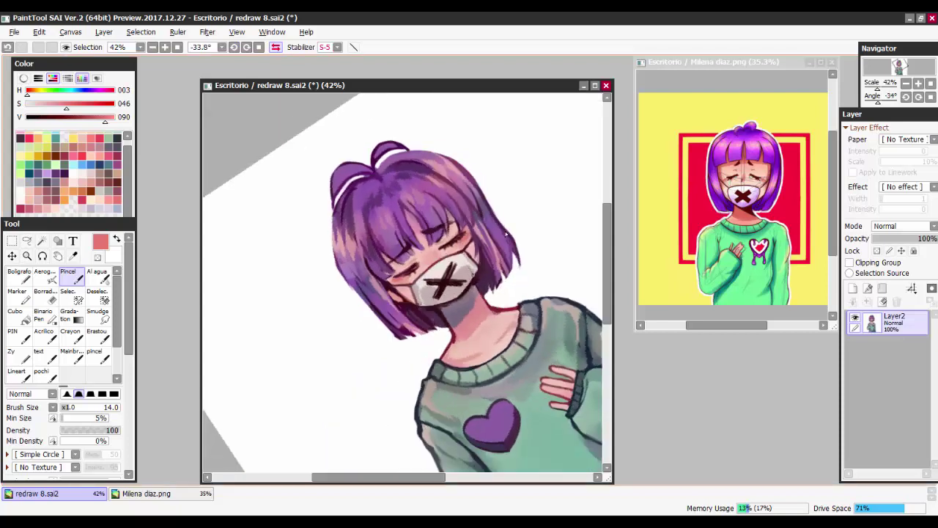
key("End")
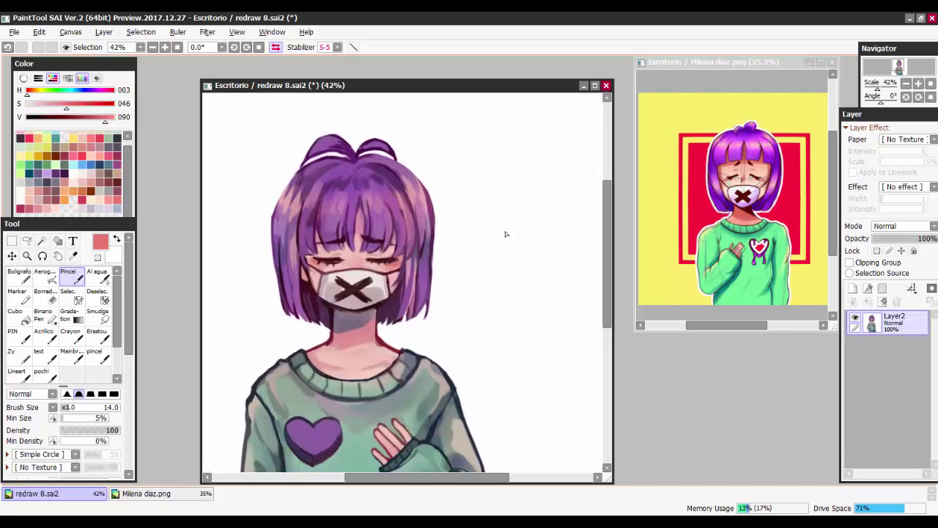
key("c")
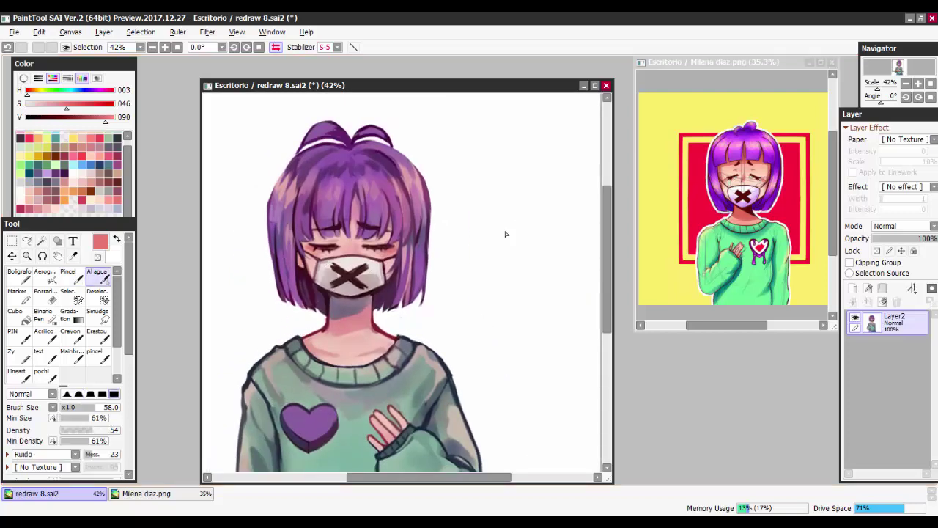
key("h")
key("minus")
key("b")
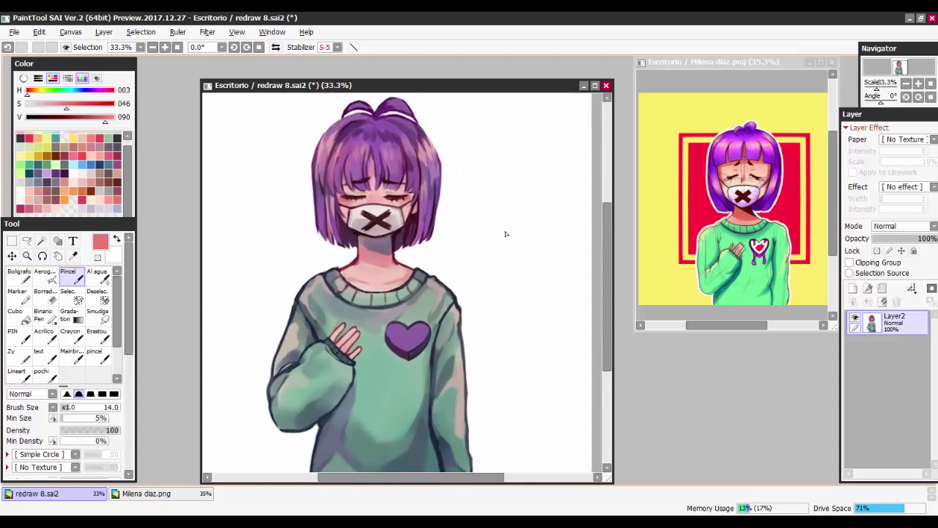
Step: On a new layer, paint bright purple (H 282, S 49, V 91) drips running down from the sweater's heart at brush size 12
key("plus")
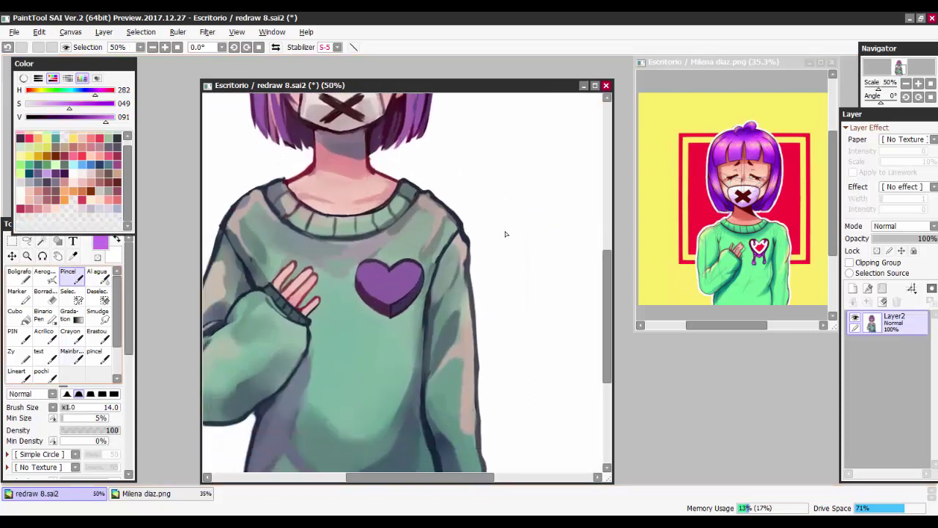
key("m")
key("ctrl+shift+n")
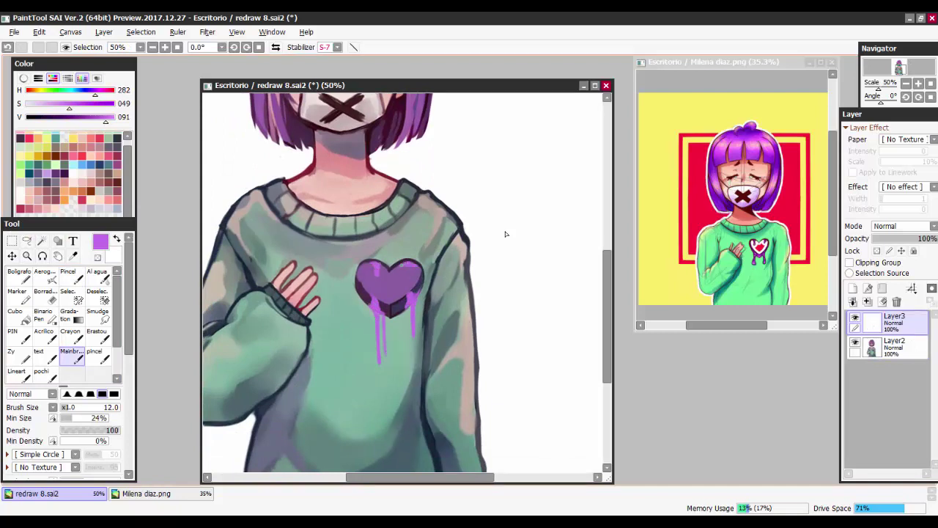
Step: Add light highlights (H 287, S 34, V 100) at brush size 8 and darker purple (V 59) shading at size 14 to the heart's drips
key("p")
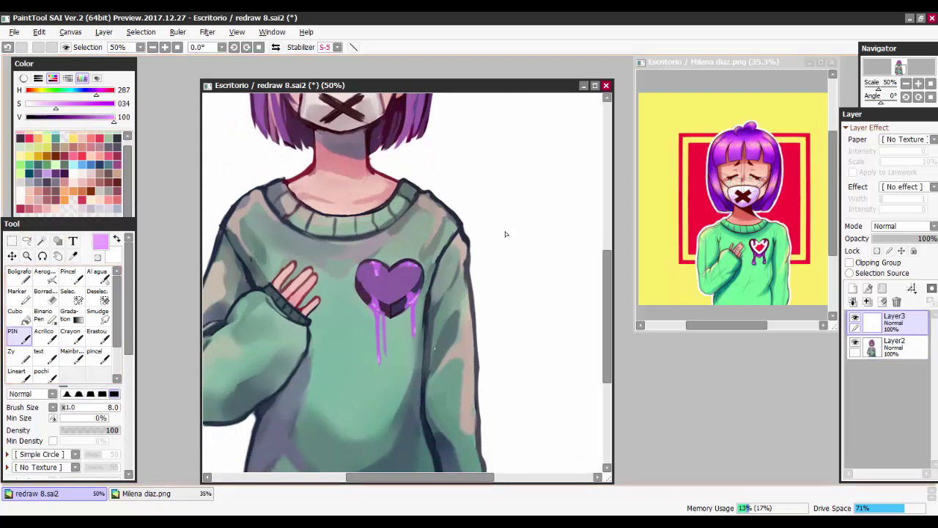
key("ctrl+u")
key("Escape")
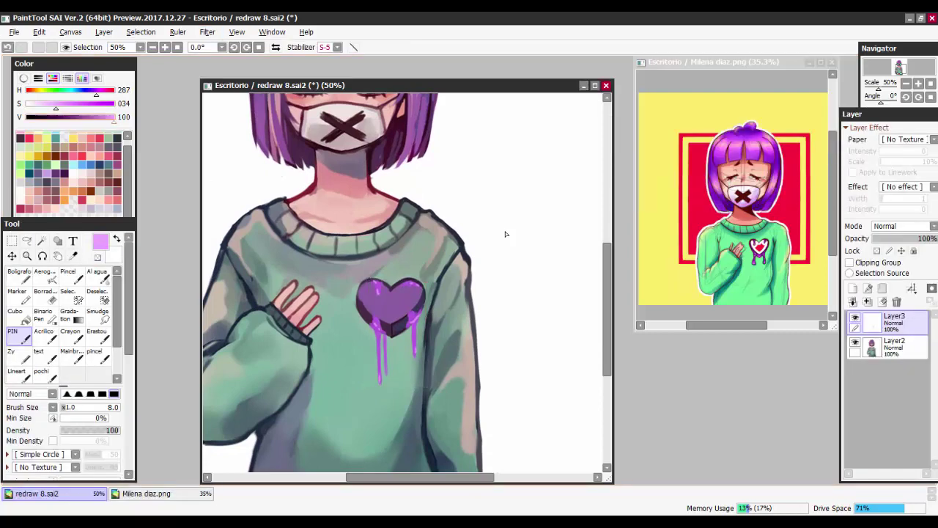
key("m")
scroll(505, 234, "up", 3)
key("b")
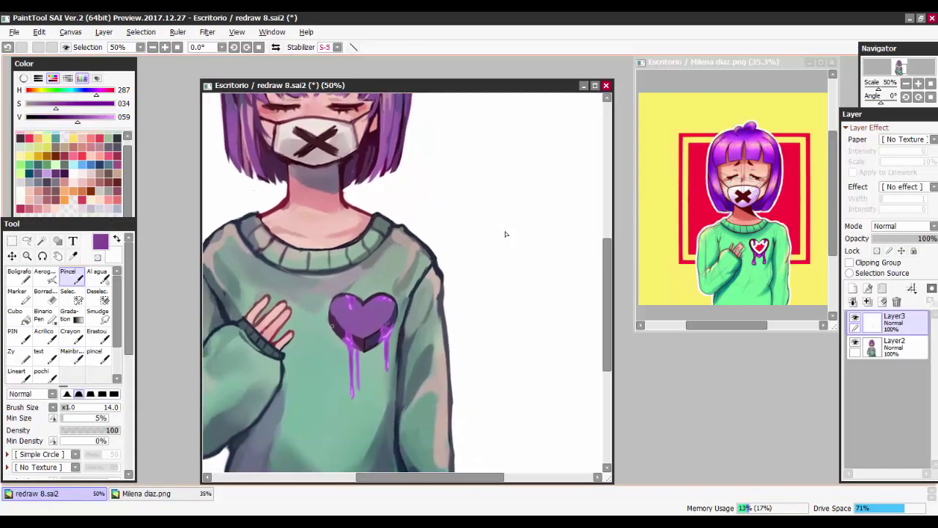
Step: Erase the purple front face of the heart on the figure layer, keeping its dark sides and the drips
scroll(505, 234, "down", 2)
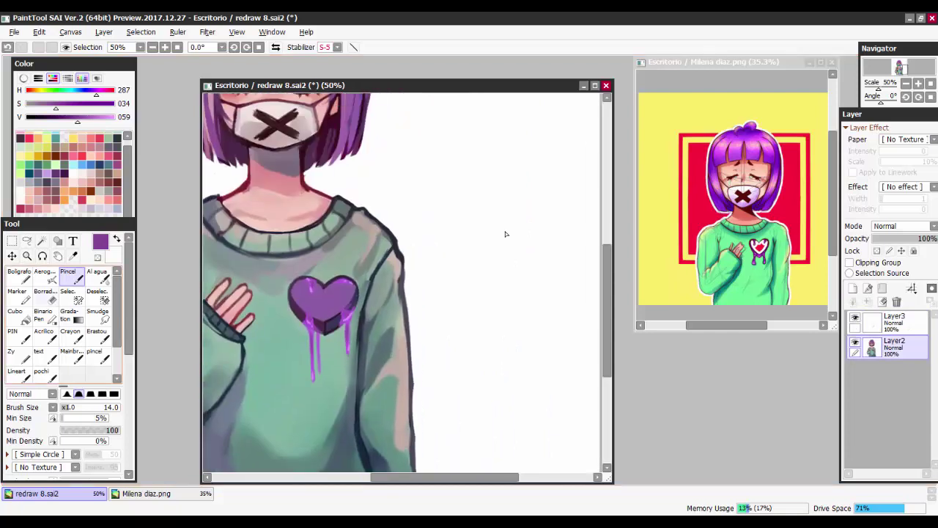
key("e")
mouse_move(297, 292)
left_mouse_down()
mouse_move(319, 295)
mouse_move(298, 295)
mouse_move(316, 313)
mouse_move(349, 304)
left_mouse_up()
key("b")
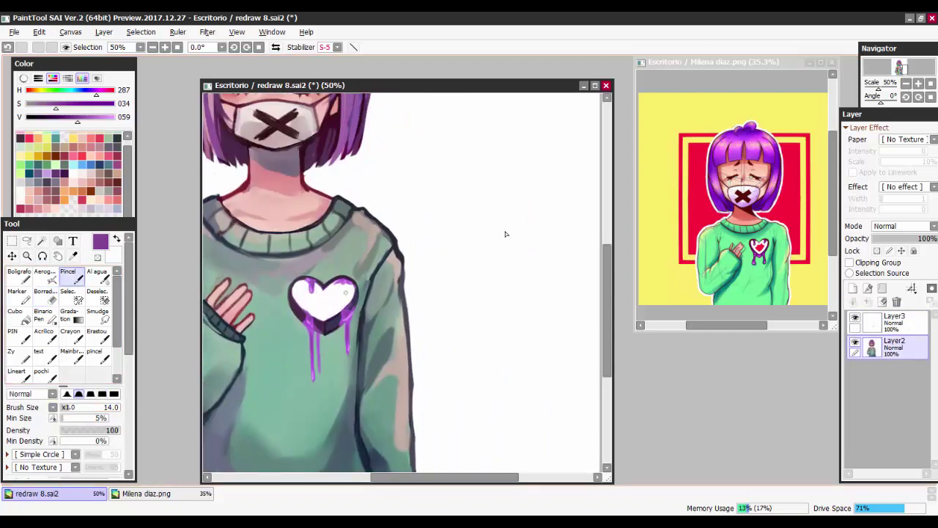
Step: Paint pale blue (H 183, S 18, V 91) tears at the outer corners of both eyes on the drips layer at brush size 12
scroll(505, 233, "up", 3)
key("n")
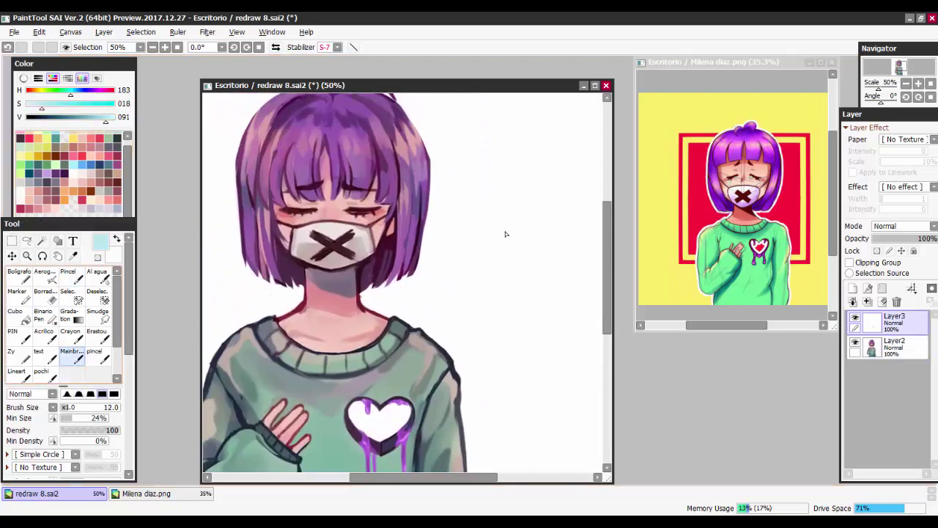
left_click_drag(280, 213, 291, 212)
left_click_drag(373, 211, 384, 210)
left_click_drag(280, 213, 289, 213)
key("b")
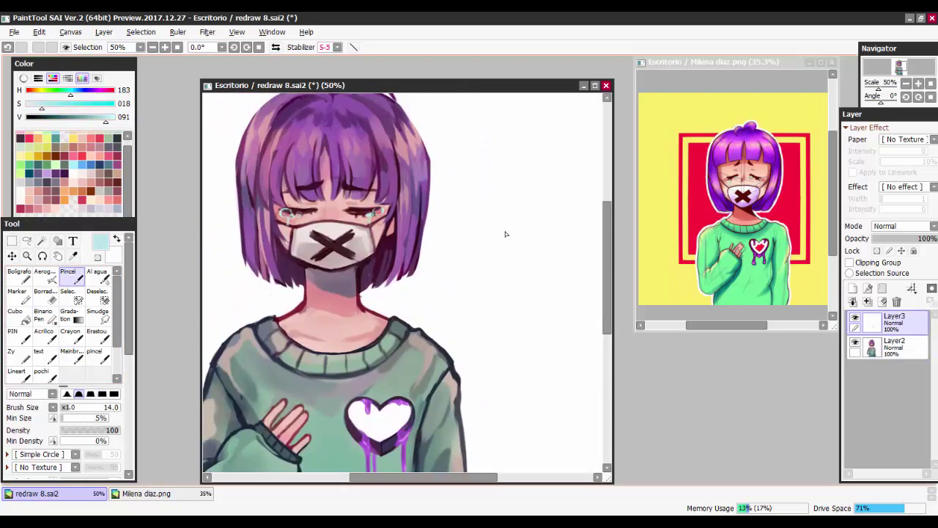
Step: Add white highlights to the tears with the PIN brush at size 8 and refine them with Pincel
scroll(505, 233, "up", 2)
key("p")
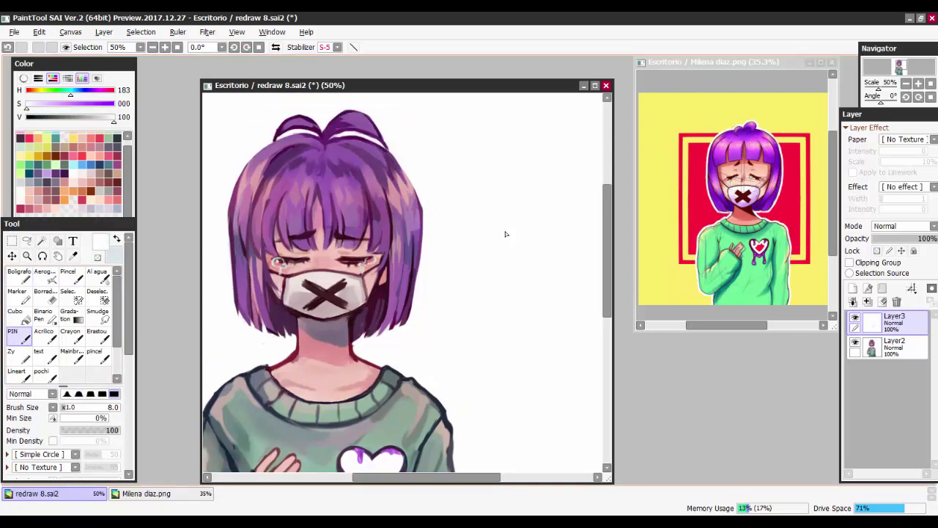
key("b")
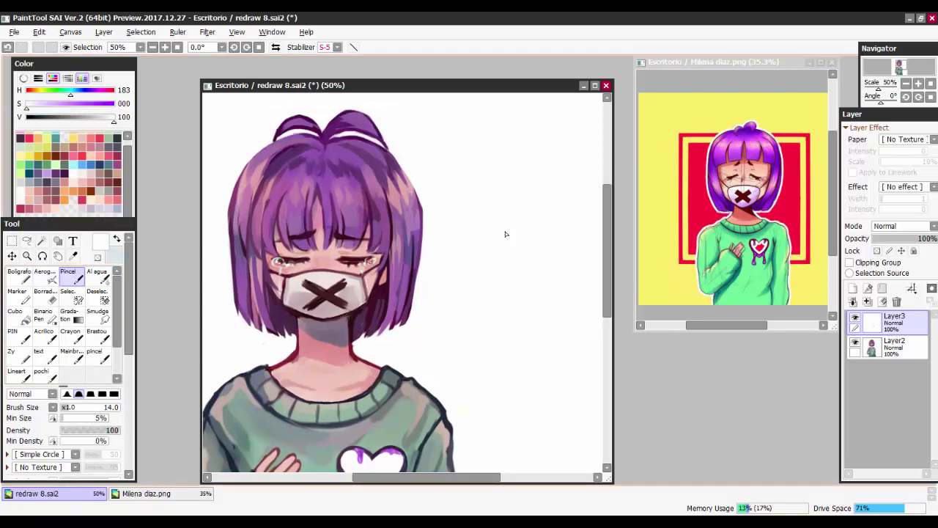
Step: Add a Multiply layer clipped to the figure and airbrush coral (H 5, S 52, V 100) tints over the skin
scroll(505, 234, "down", 1)
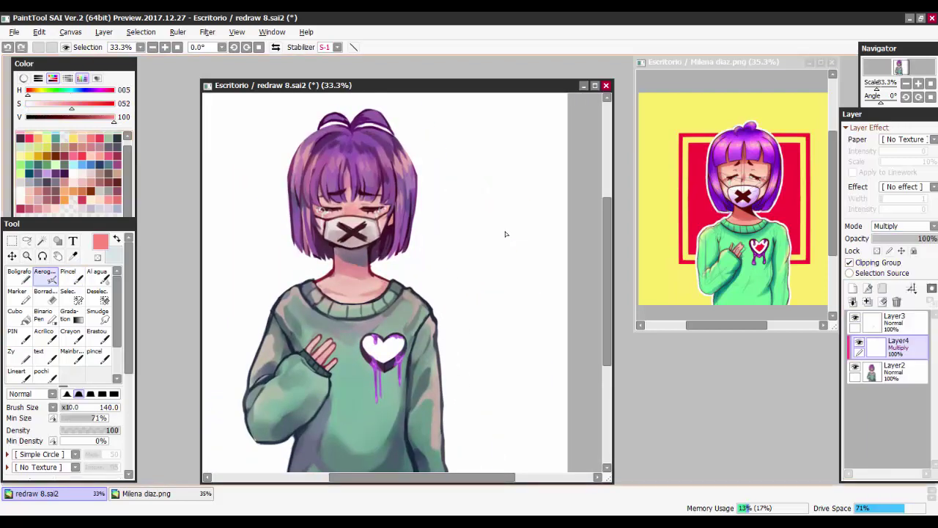
key("bracketleft")
key("bracketleft")
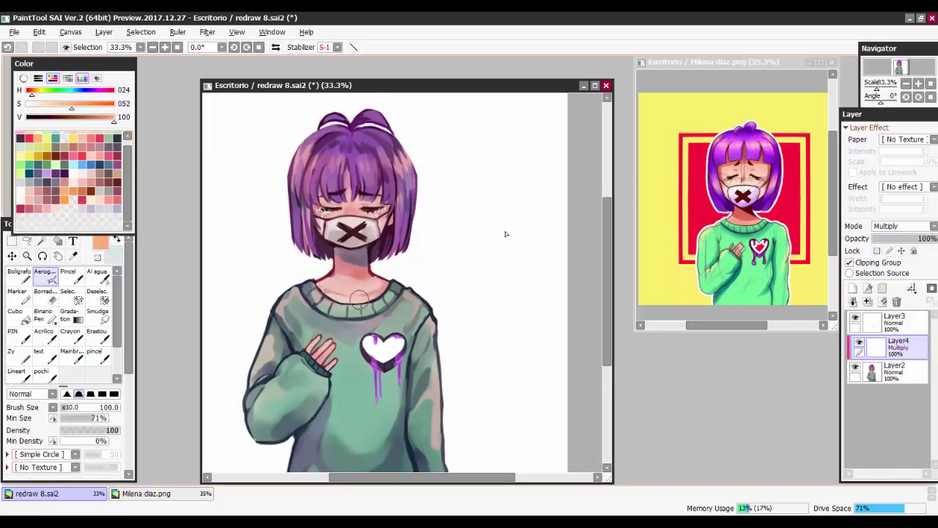
Step: Airbrush orange (H 24, S 52, V 100) tints over the neck and sleeve at sizes 100 and 170 and blend with Al agua at size 100
scroll(505, 233, "down", 1)
key("c")
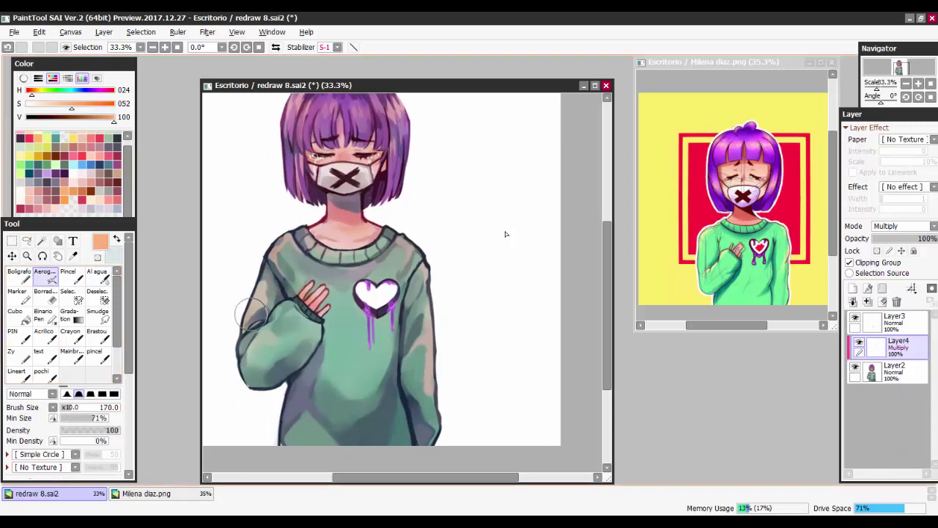
left_click_drag(446, 218, 457, 246)
key("ctrl+minus")
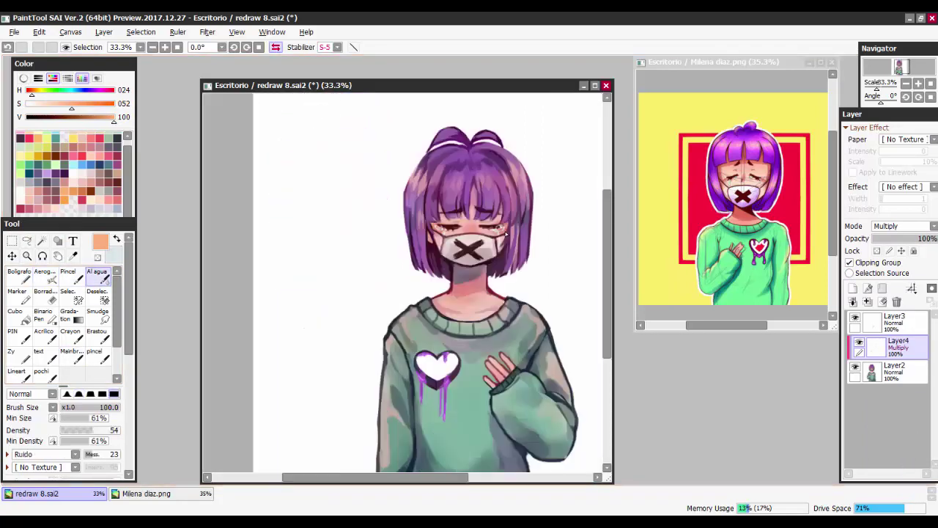
Step: Add a layer beneath the figure and fill it with pale yellow (H 46, S 50, V 99)
key("ctrl+shift+n")
key("g")
left_click(505, 234)
scroll(505, 234, "right", 1)
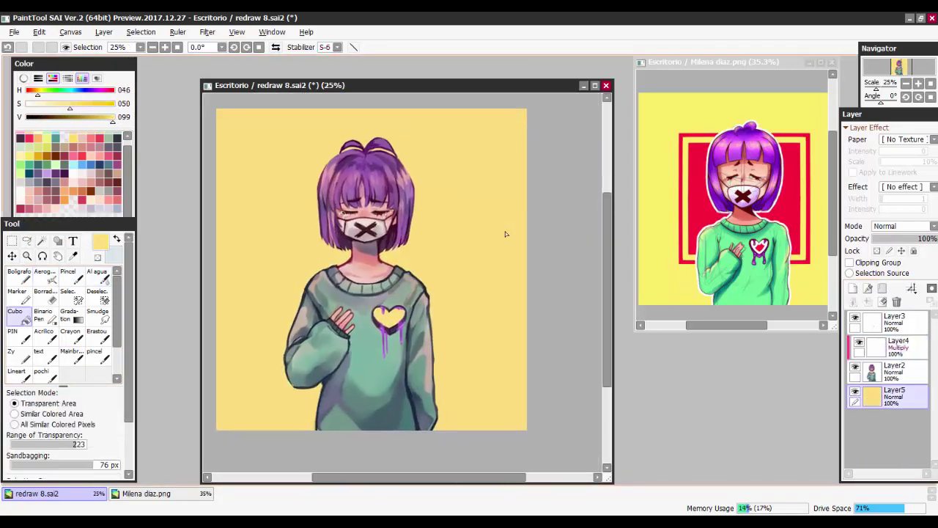
Step: Trim the canvas edges and place a large crimson (H 351, S 85, V 88) square behind the figure on a new layer
key("ctrl+t")
left_click_drag(278, 172, 477, 363)
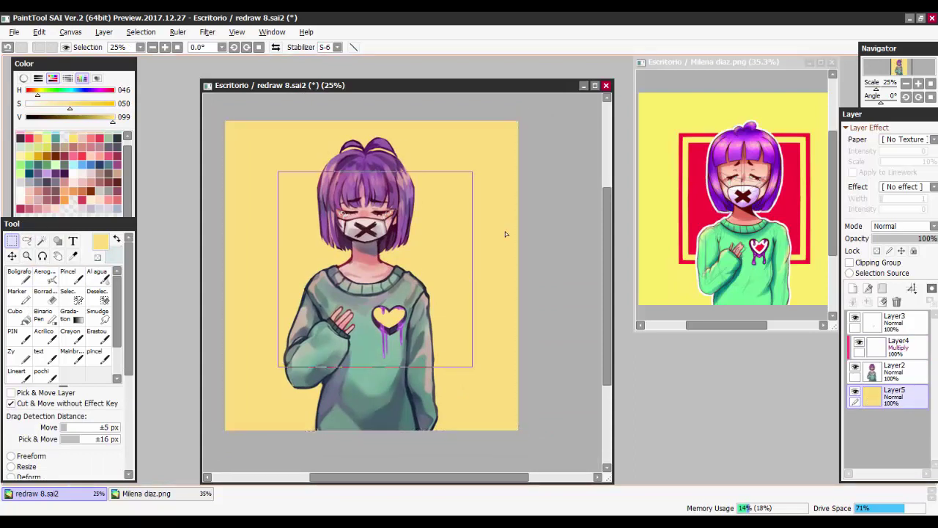
key("x")
key("ctrl+shift+n")
left_click(505, 234)
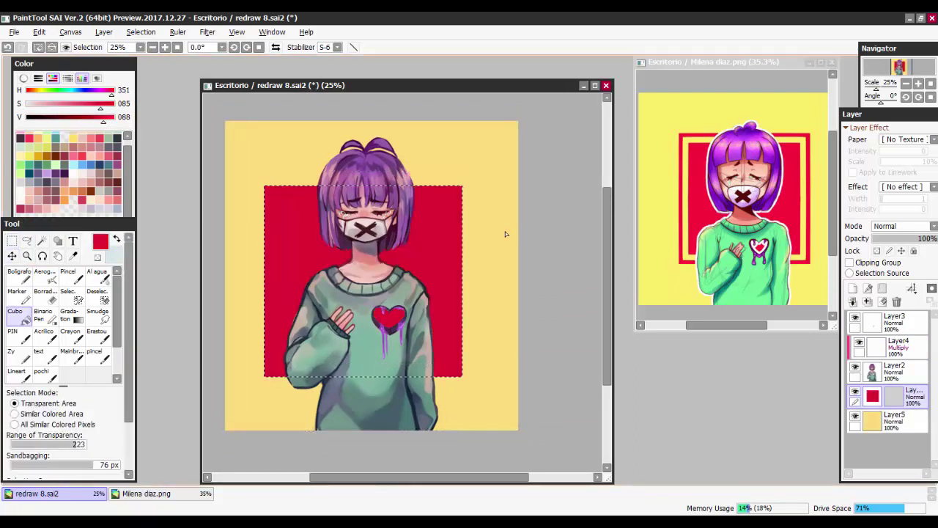
key("ctrl+t")
key("Return")
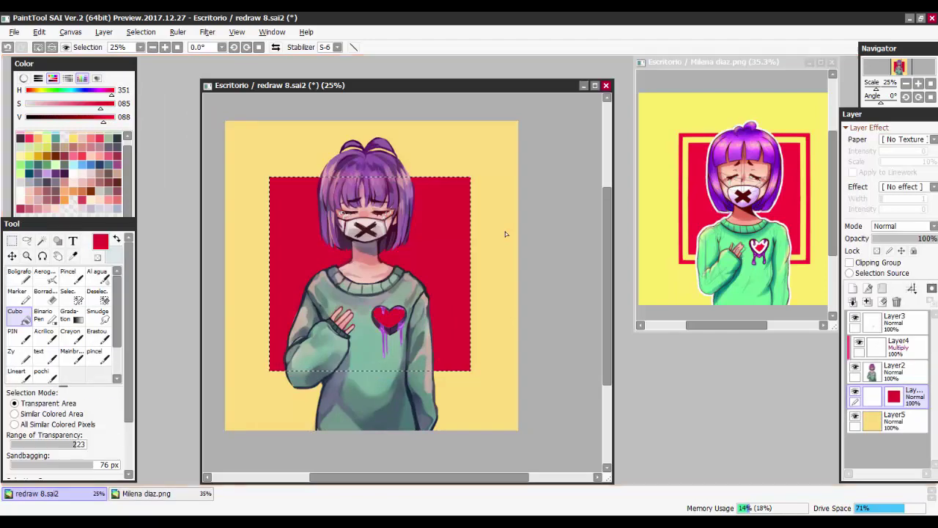
Step: Erode the square selection by 50 and clear its inside, leaving a crimson frame
key("alt+s")
key("Return")
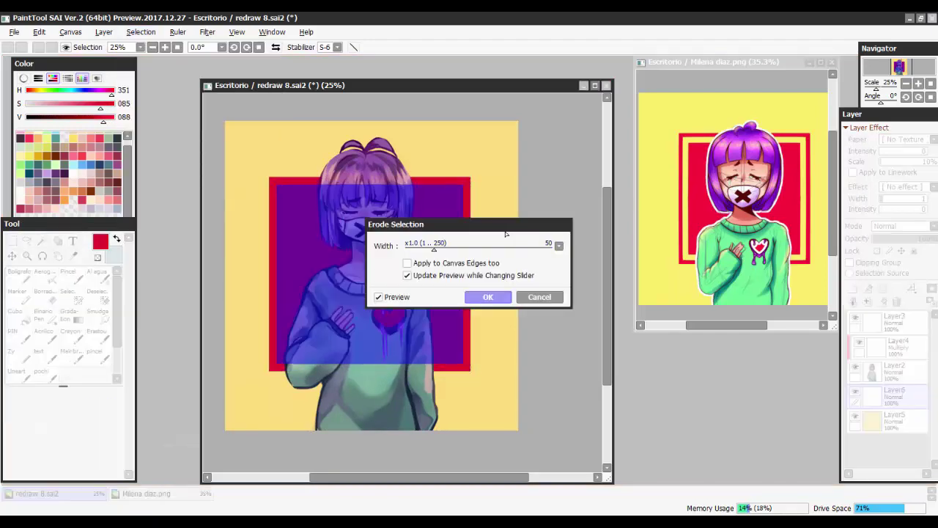
key("Return")
key("w")
key("e")
key("Delete")
Step: Erode the selection further, fill it with crimson as a smaller square inside the frame, and deselect
key("alt+s")
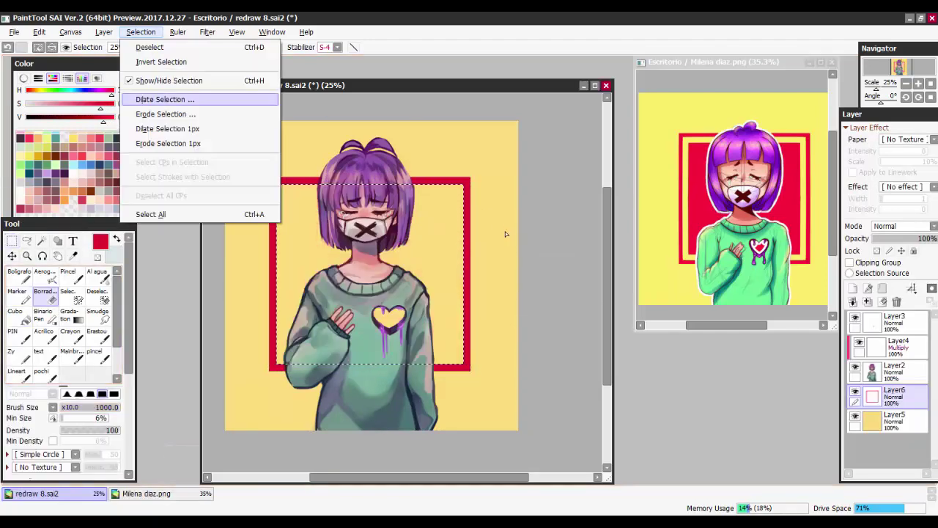
key("Return")
key("Return")
key("m")
left_click(505, 234)
key("ctrl+d")
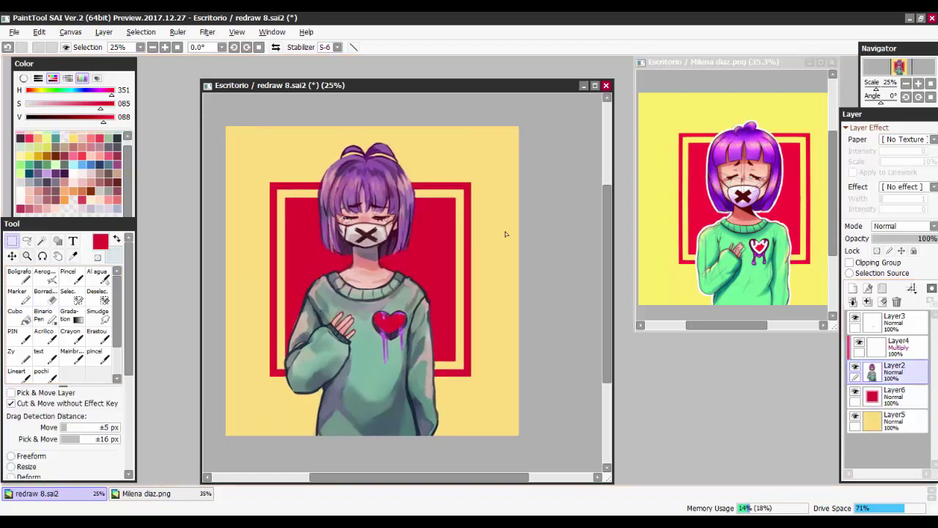
Step: Merge the detail layers into the figure and paint a white border inside the heart at brush size 9 on a new layer beneath it
key("ctrl+shift+n")
key("b")
key("x")
key("ctrl+plus")
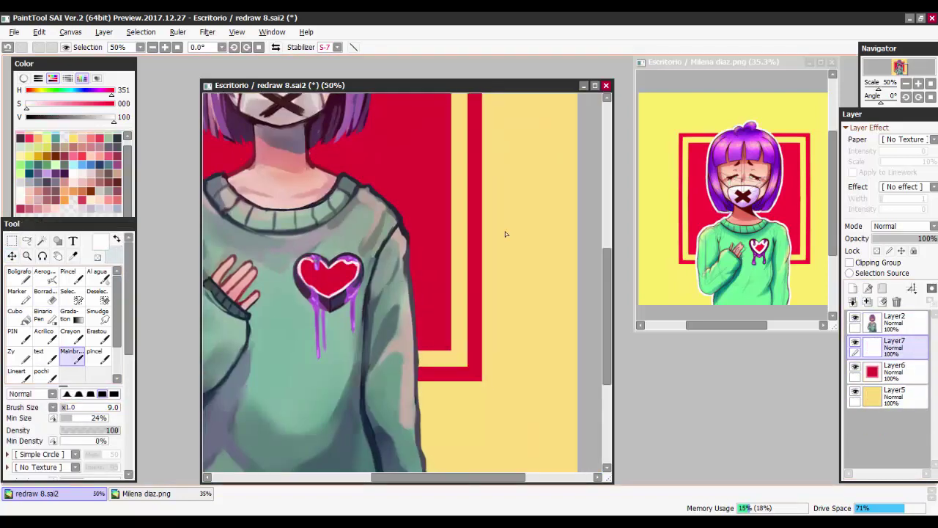
Step: Put the figure layer into a freeform transform and apply it
key("n")
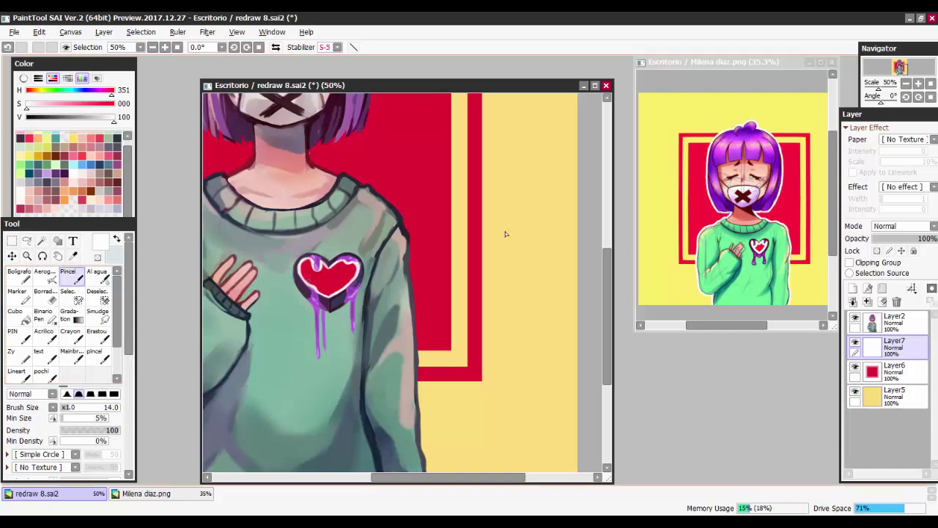
key("ctrl+minus")
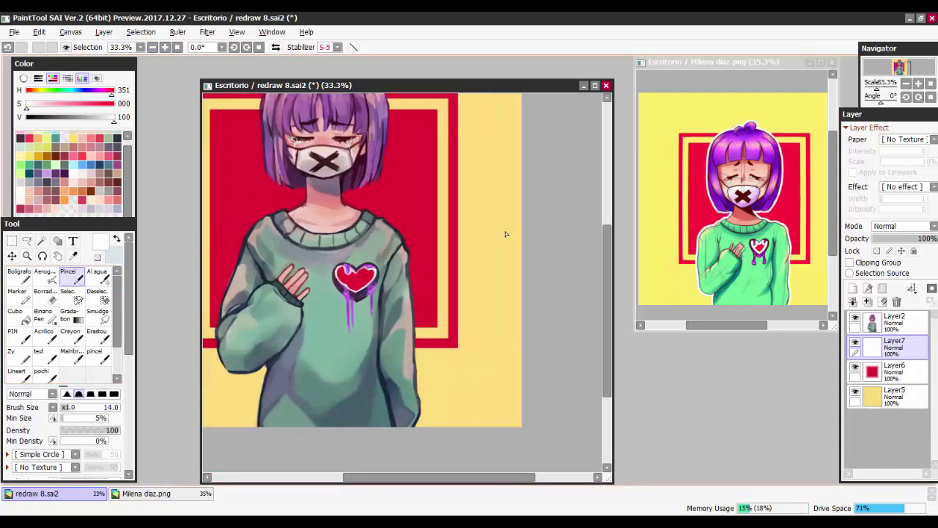
key("ctrl+minus")
key("ctrl+t")
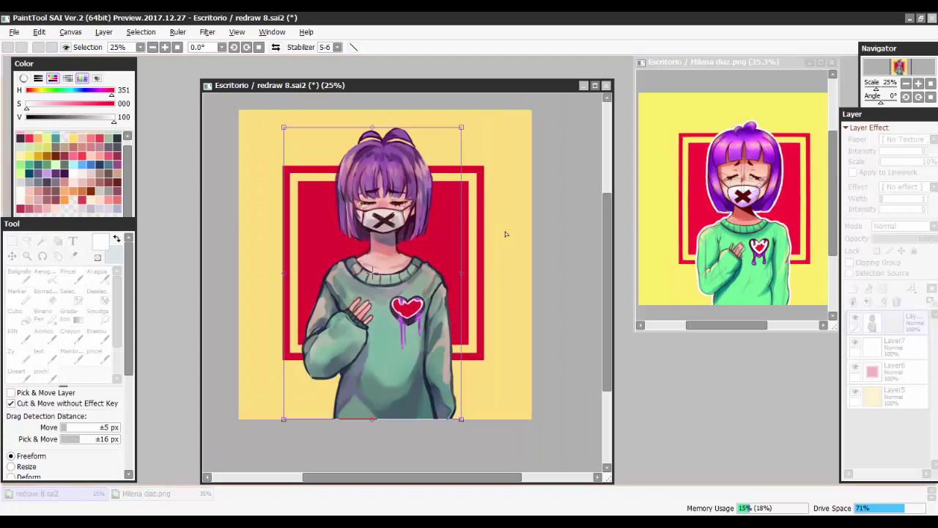
key("Return")
Step: Dilate the figure's selection by 8, fill it with white on a new layer beneath as an outline, and deselect
key("alt+s")
key("Down")
key("Down")
key("Down")
key("Return")
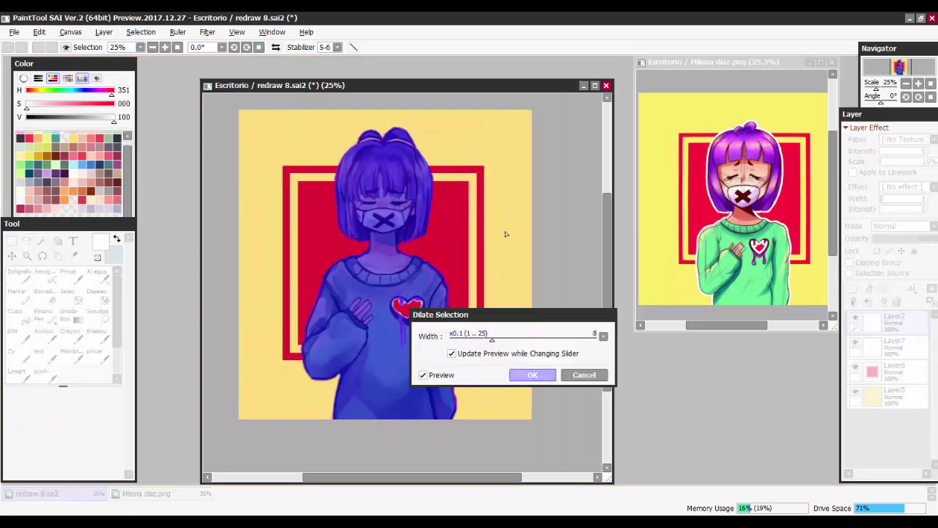
key("Return")
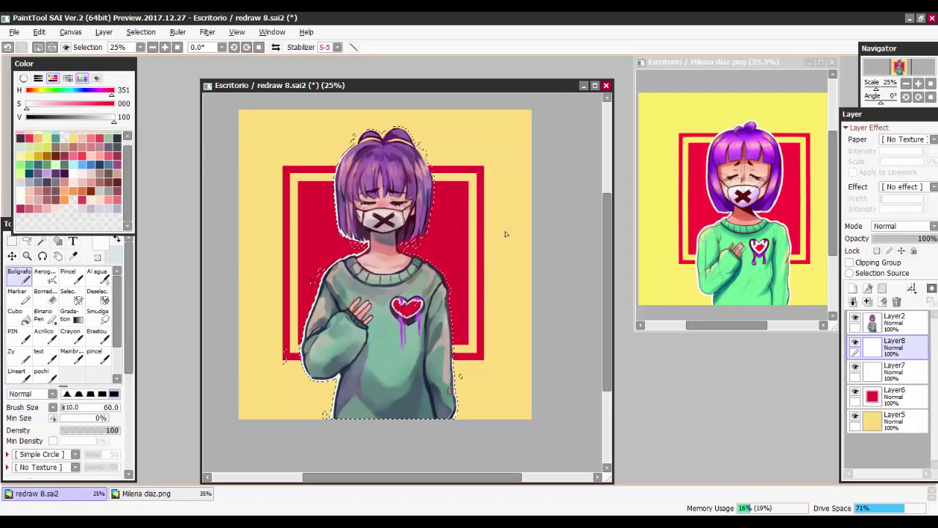
scroll(505, 234, "right", 2)
key("ctrl+d")
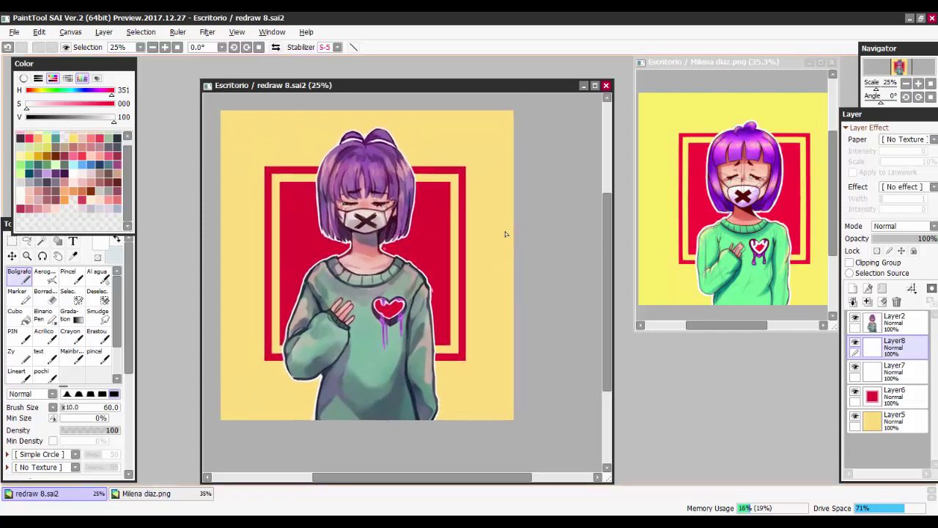
Step: Raise the saturation of the figure layer with the Hue/Saturation filter
key("alt+r")
key("Right")
key("Return")
type("-53")
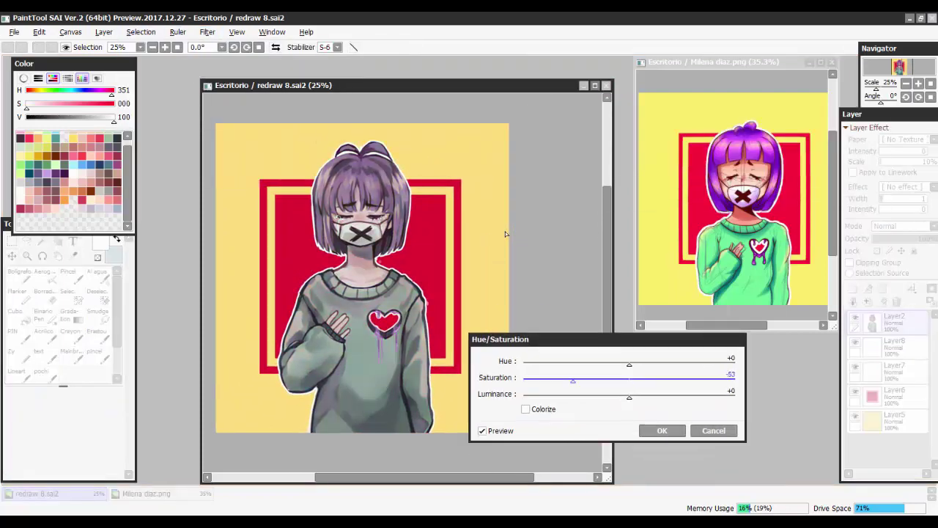
key("Tab")
key("Tab")
key("Tab")
key("Return")
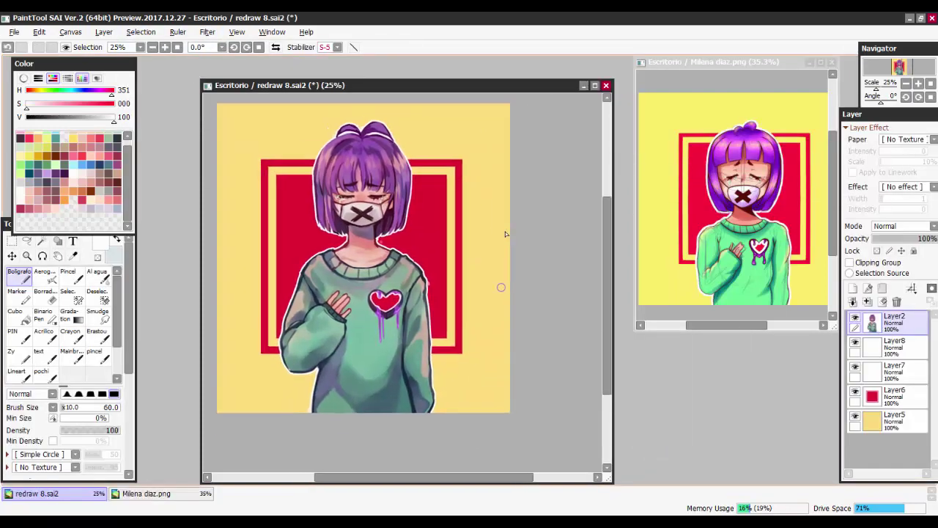
Step: Paint a freehand brush stroke over the figure on a new layer
scroll(505, 234, "up", 2)
key("ctrl+shift+n")
left_click(72, 356)
left_click_drag(424, 329, 456, 396)
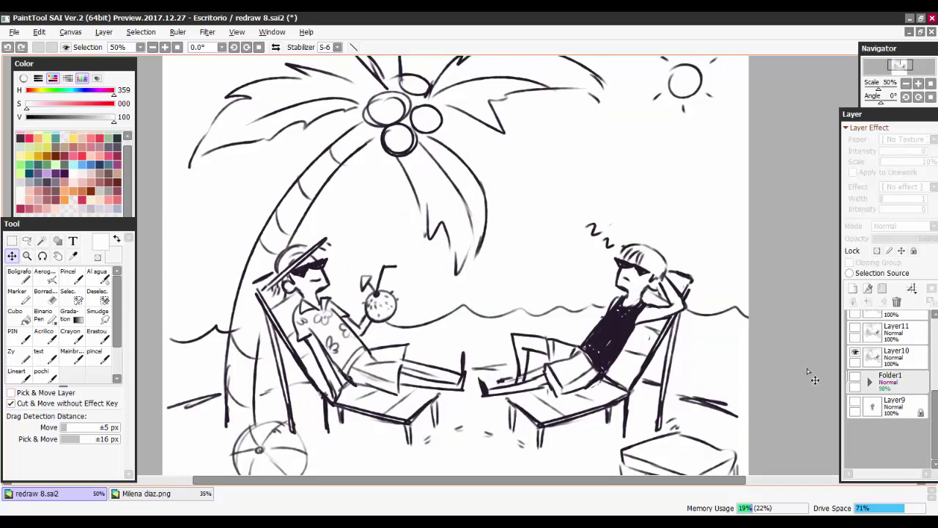
Step: Examine the sleeping man in the beach sketch, showing the frames on Layer16 and Layer15 in turn
key("ctrl+plus")
left_click_drag(471, 235, 195, 183)
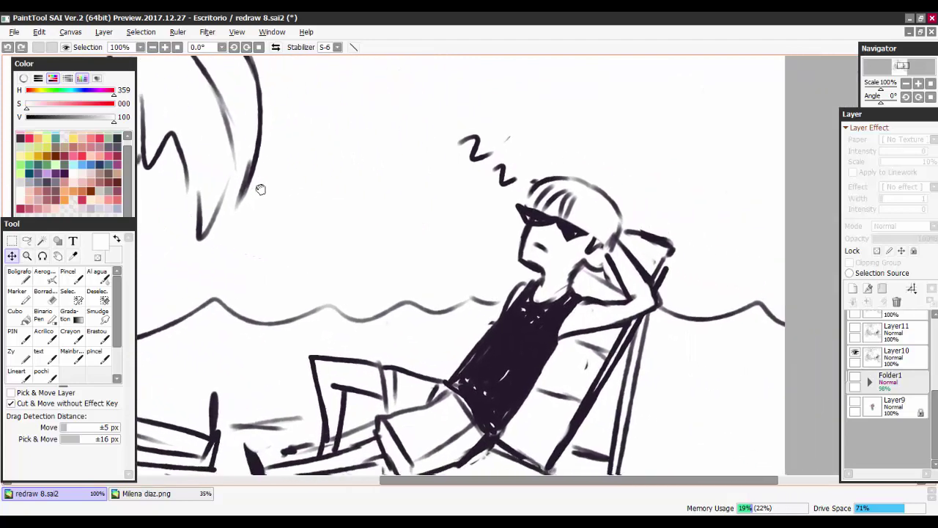
left_click_drag(730, 276, 750, 251)
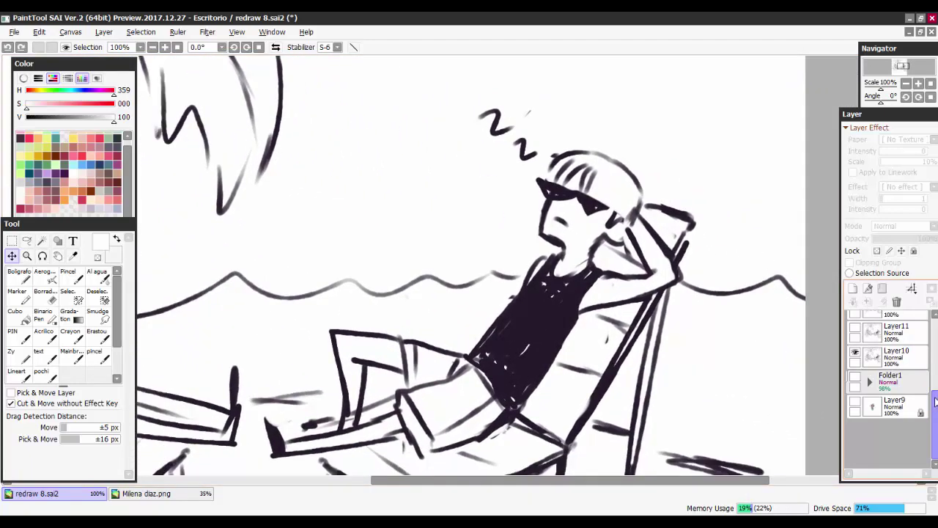
left_click_drag(935, 396, 935, 370)
left_click(862, 401)
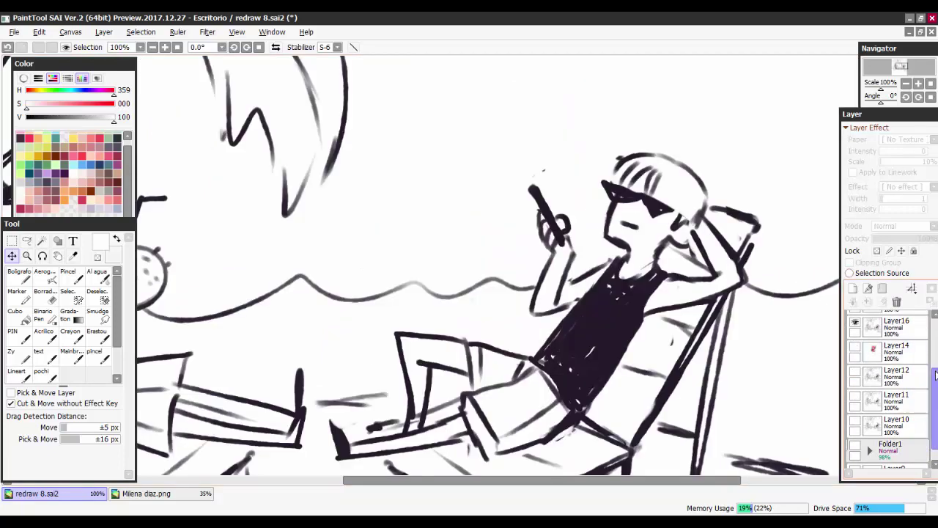
left_click_drag(935, 375, 935, 352)
left_click(858, 391)
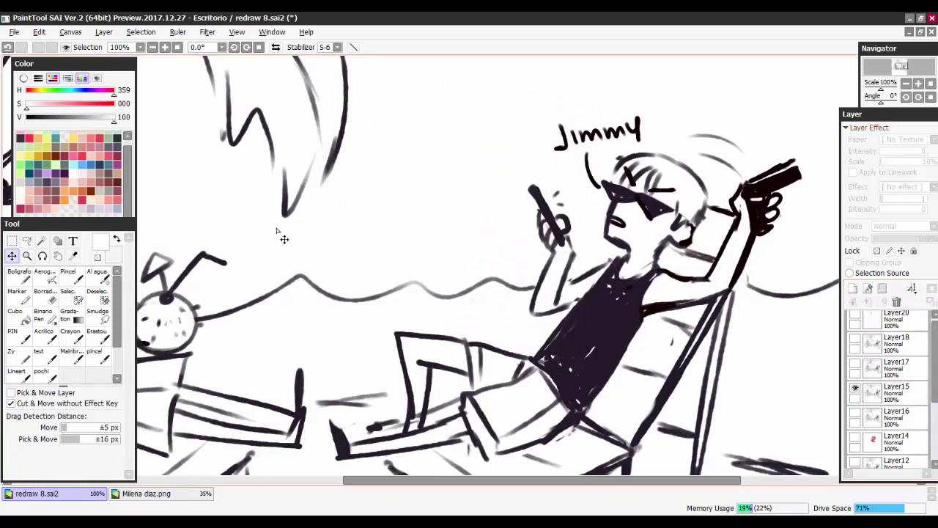
Step: Examine the man with the coconut drink, showing the frames on Layer17, Layer18 and Layer20 in turn
left_click_drag(245, 219, 635, 243)
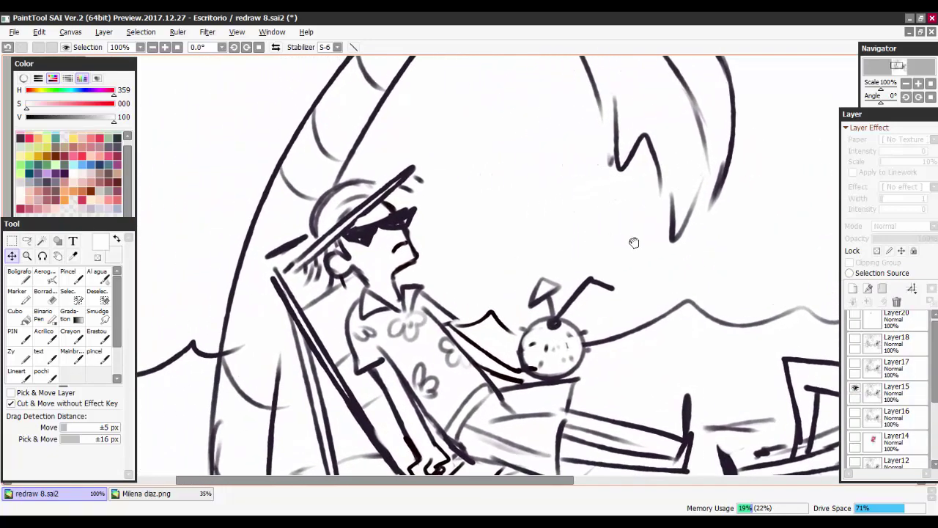
left_click(857, 367)
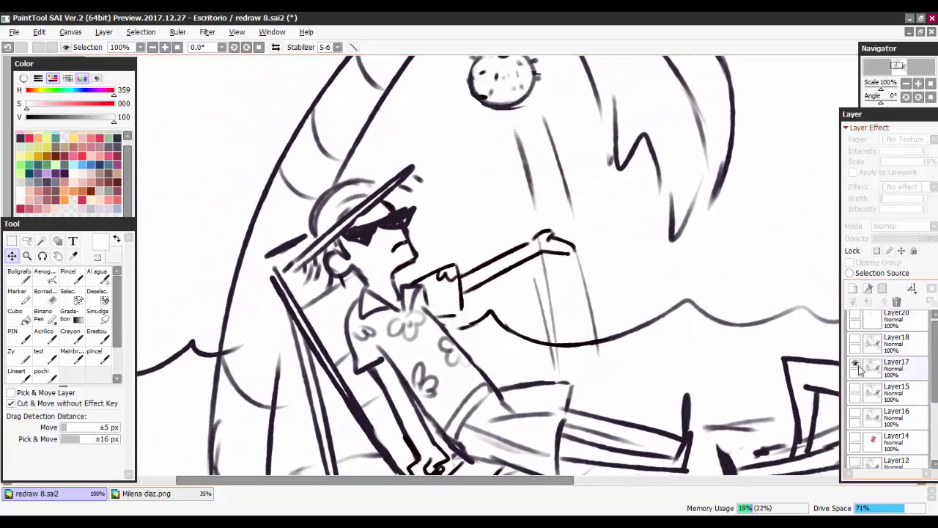
left_click(855, 365)
left_click(855, 342)
left_click(855, 317)
left_click(896, 318)
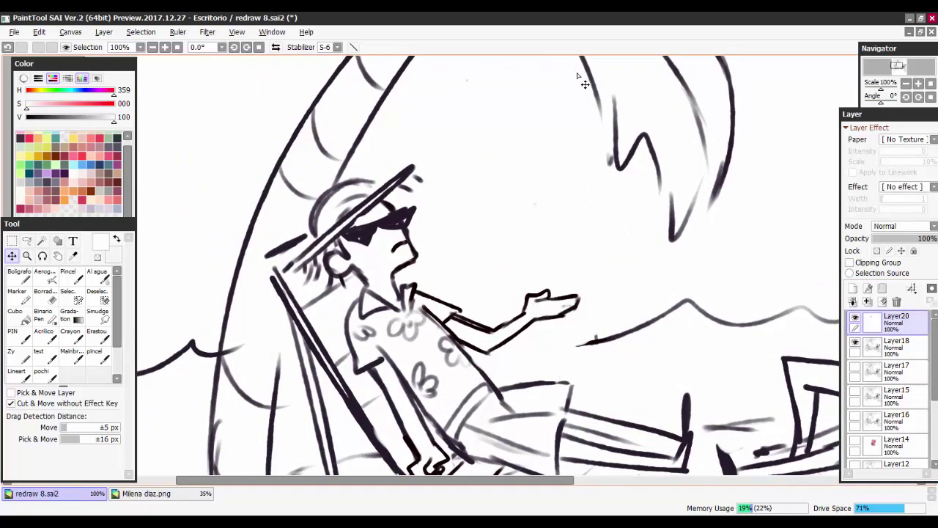
mouse_move(585, 106)
left_mouse_down()
mouse_move(574, 300)
mouse_move(581, 391)
left_mouse_up()
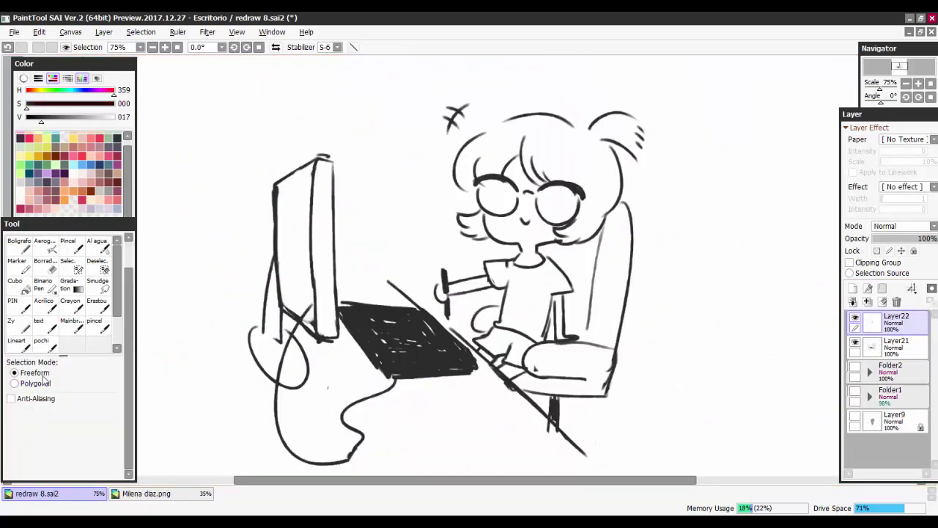
scroll(58, 330, "up", 2)
key("ctrl+t")
left_click_drag(440, 282, 396, 333)
key("Escape")
scroll(439, 345, "down", 2)
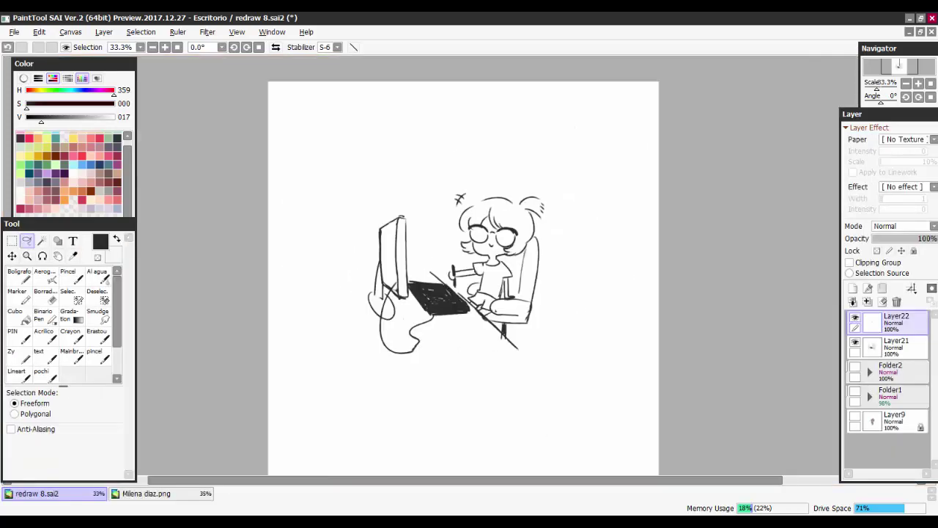